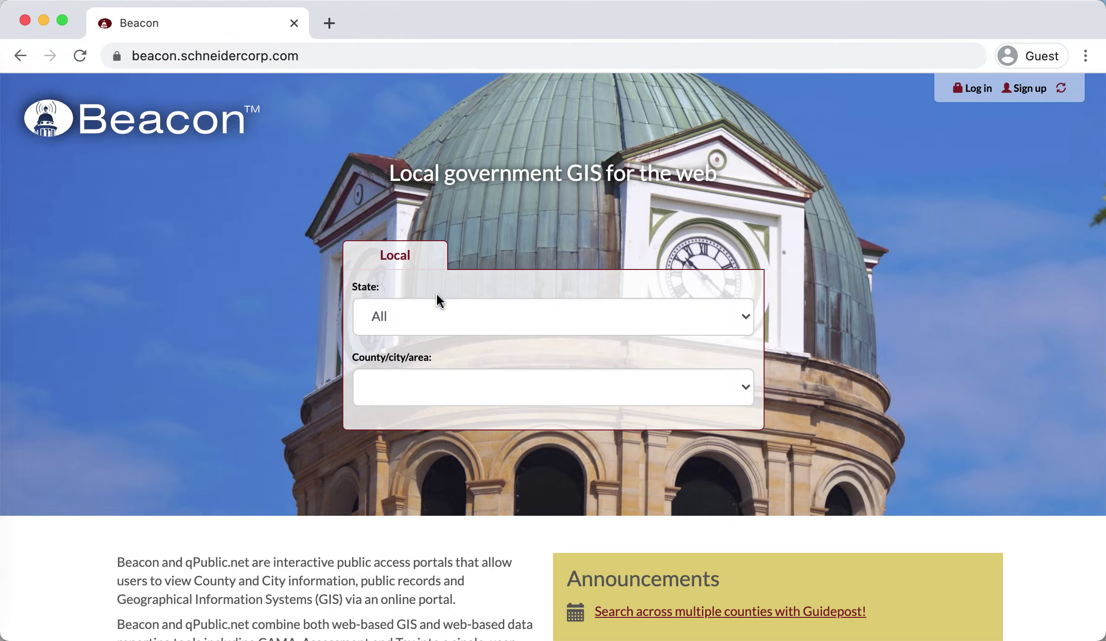
- Select Missouri as the state and Jasper County, MO as the county
{"action": "left_click", "coordinate": [466, 324]}
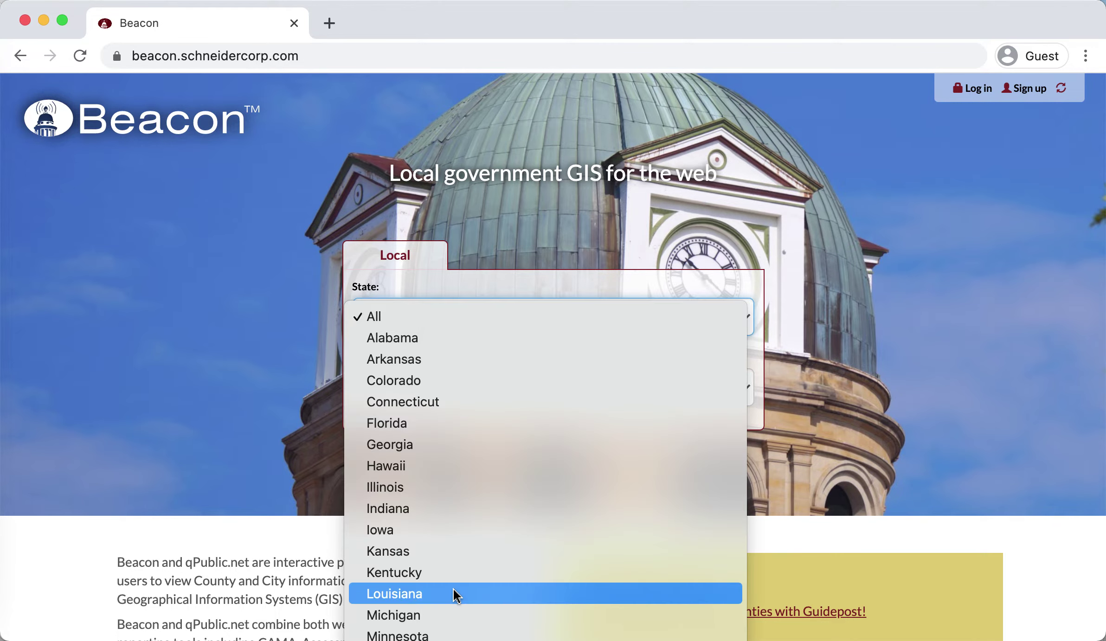
{"action": "left_click", "coordinate": [436, 494]}
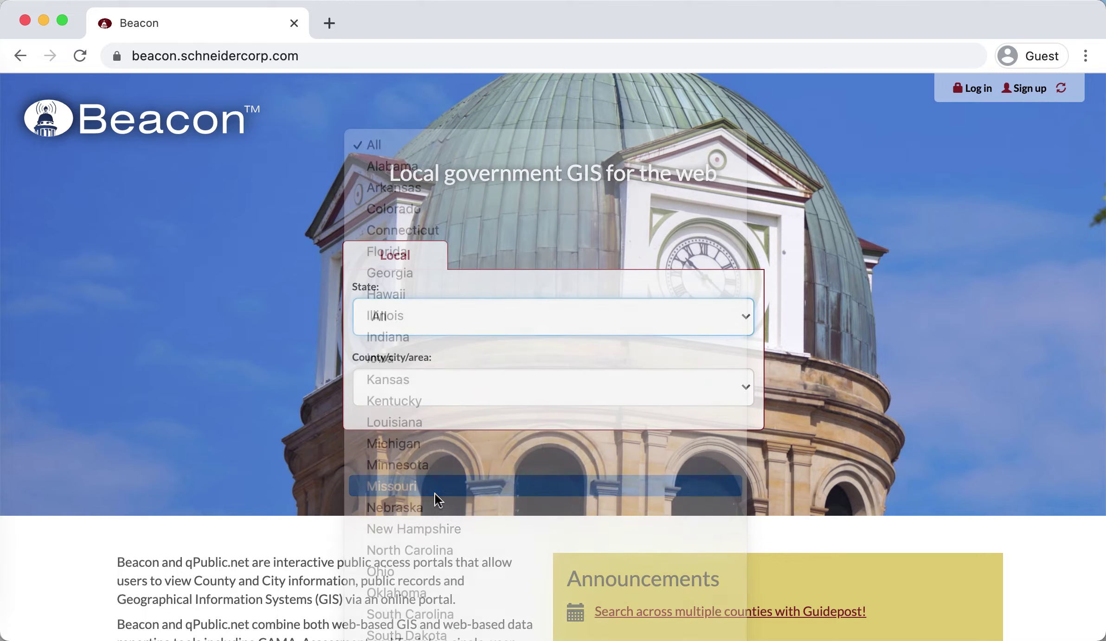
{"action": "left_click", "coordinate": [457, 389]}
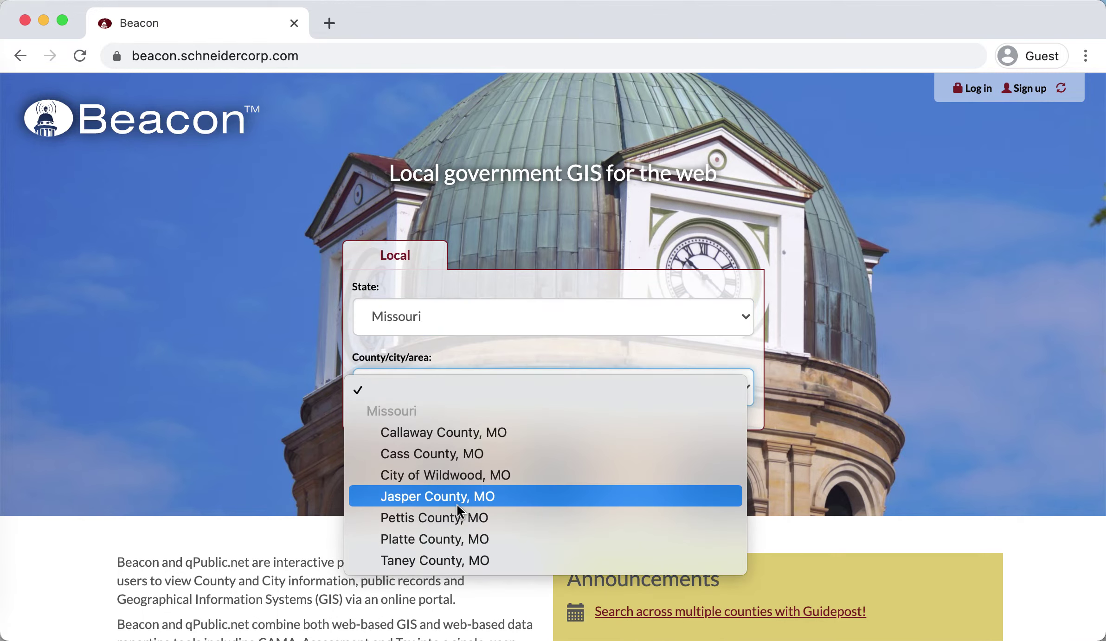
{"action": "left_click", "coordinate": [456, 503]}
{"action": "scroll", "coordinate": [225, 447], "scroll_direction": "down", "scroll_amount": 1}
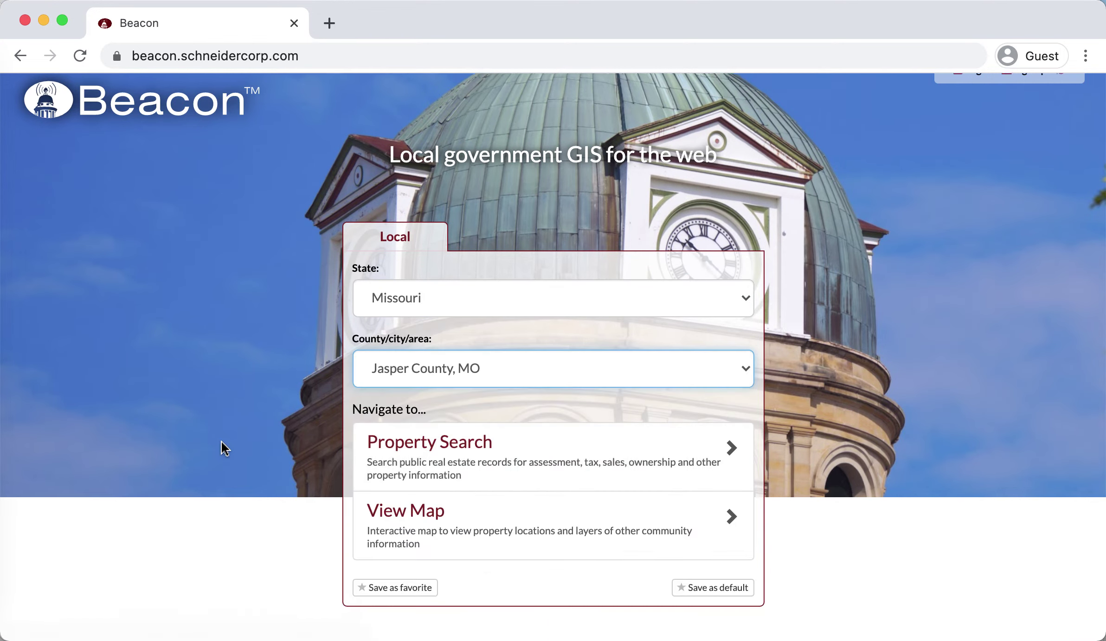
{"action": "scroll", "coordinate": [225, 447], "scroll_direction": "down", "scroll_amount": 4}
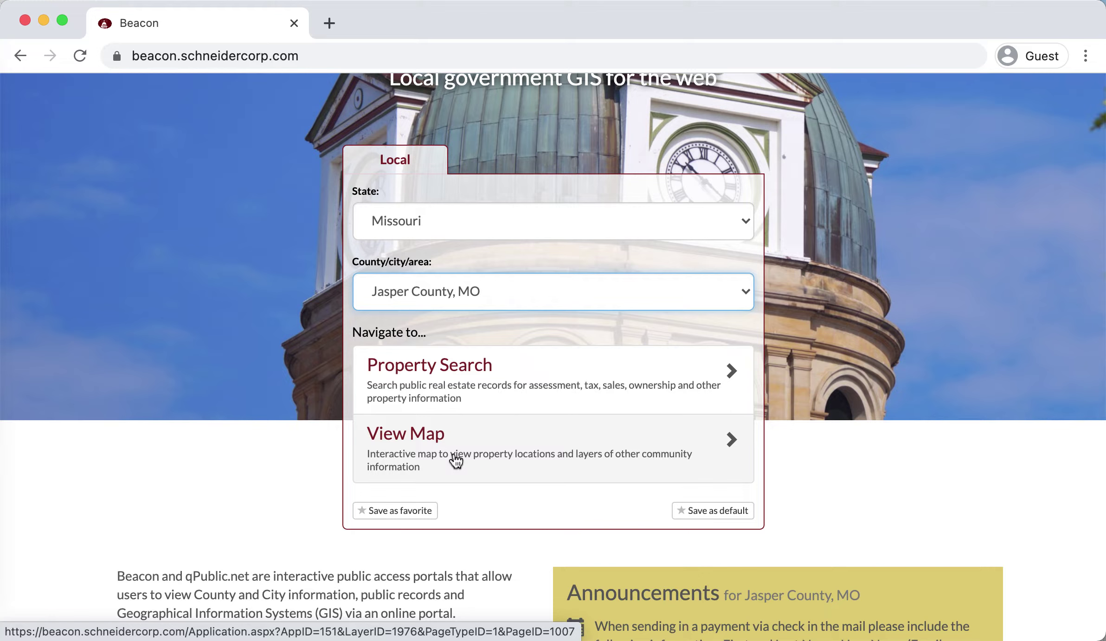
- Go to Jasper County's Property Search and agree to the terms and conditions
{"action": "left_click", "coordinate": [509, 391]}
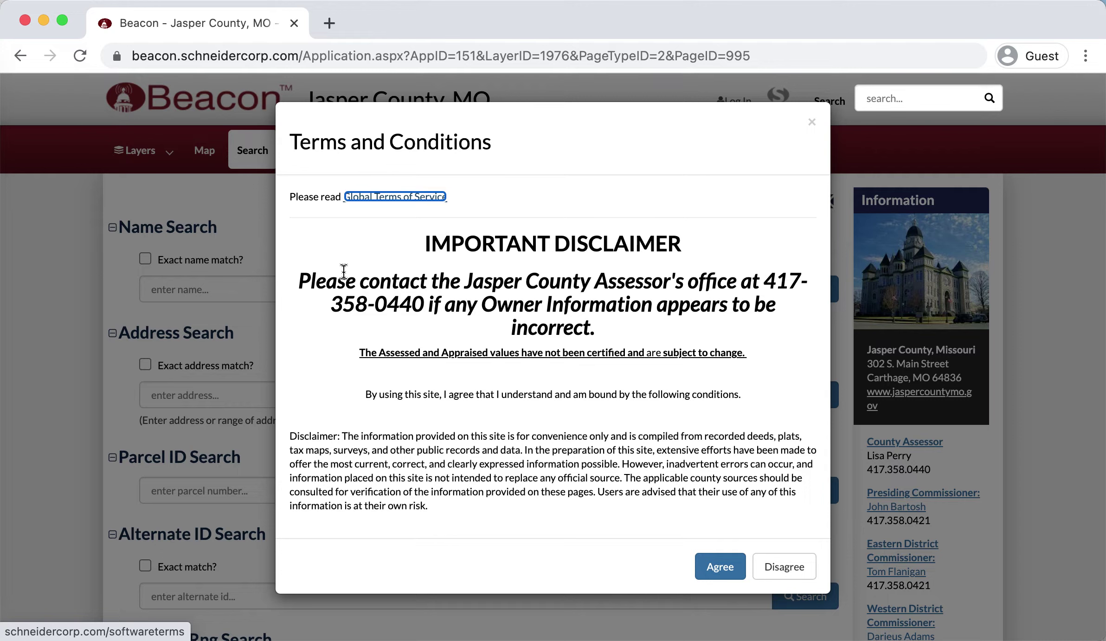
{"action": "left_click", "coordinate": [716, 564]}
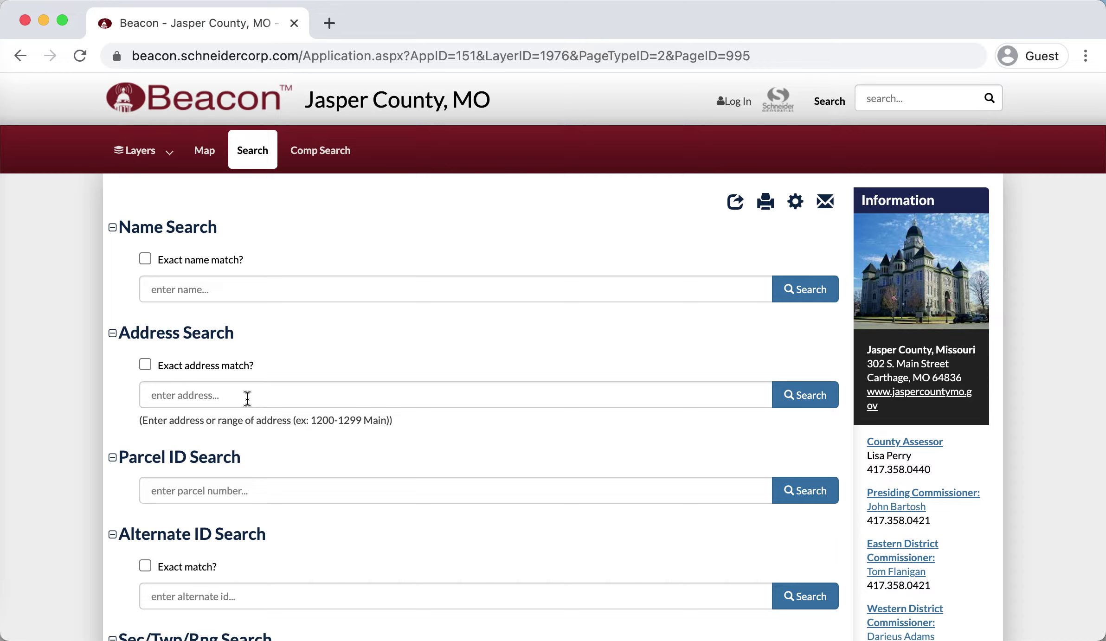
{"action": "left_click", "coordinate": [248, 398]}
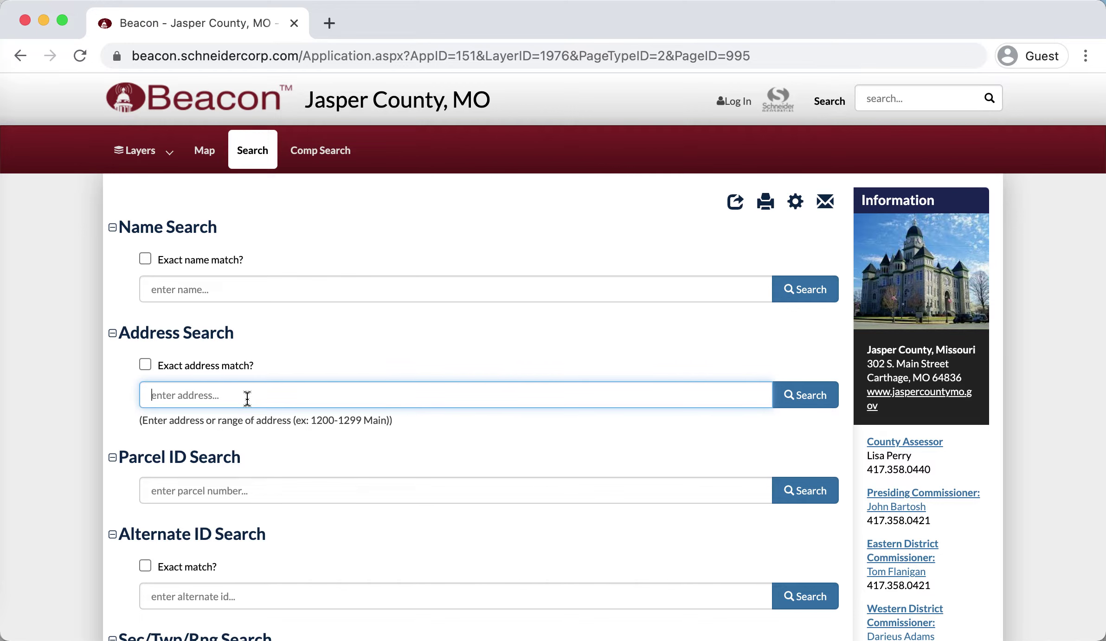
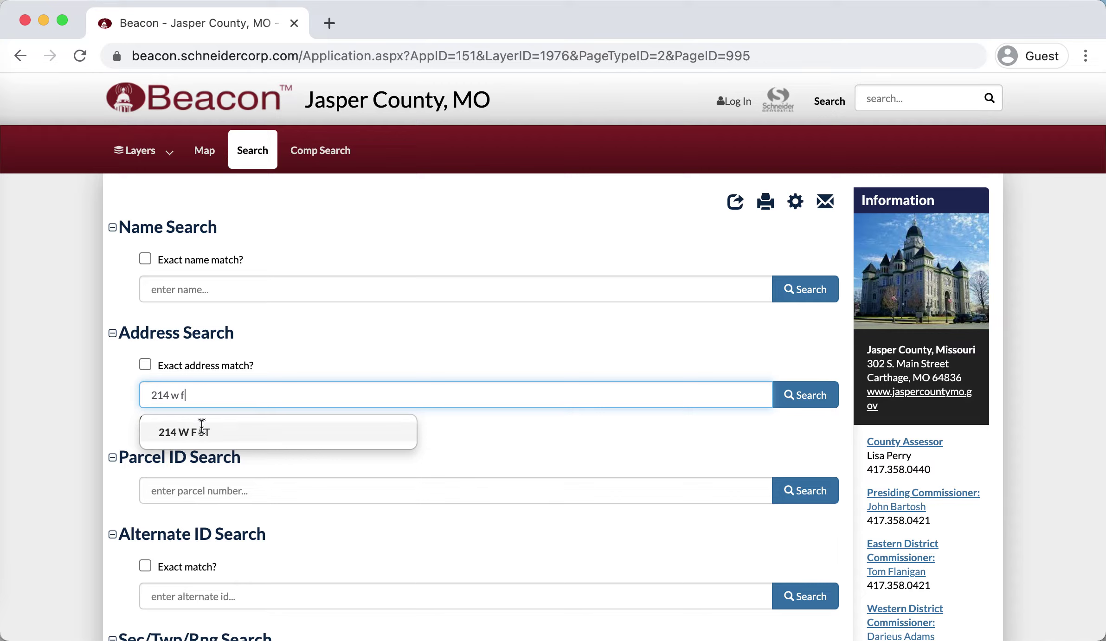
{"action": "left_click", "coordinate": [202, 429]}
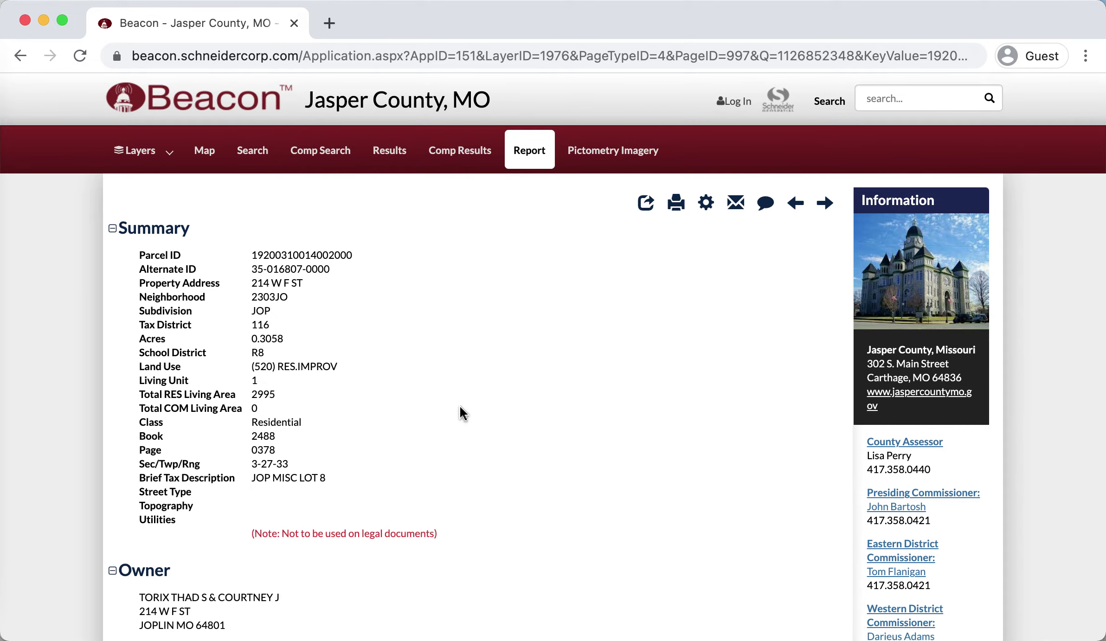
{"action": "scroll", "coordinate": [393, 376], "scroll_direction": "down", "scroll_amount": 8}
{"action": "scroll", "coordinate": [393, 373], "scroll_direction": "down", "scroll_amount": 3}
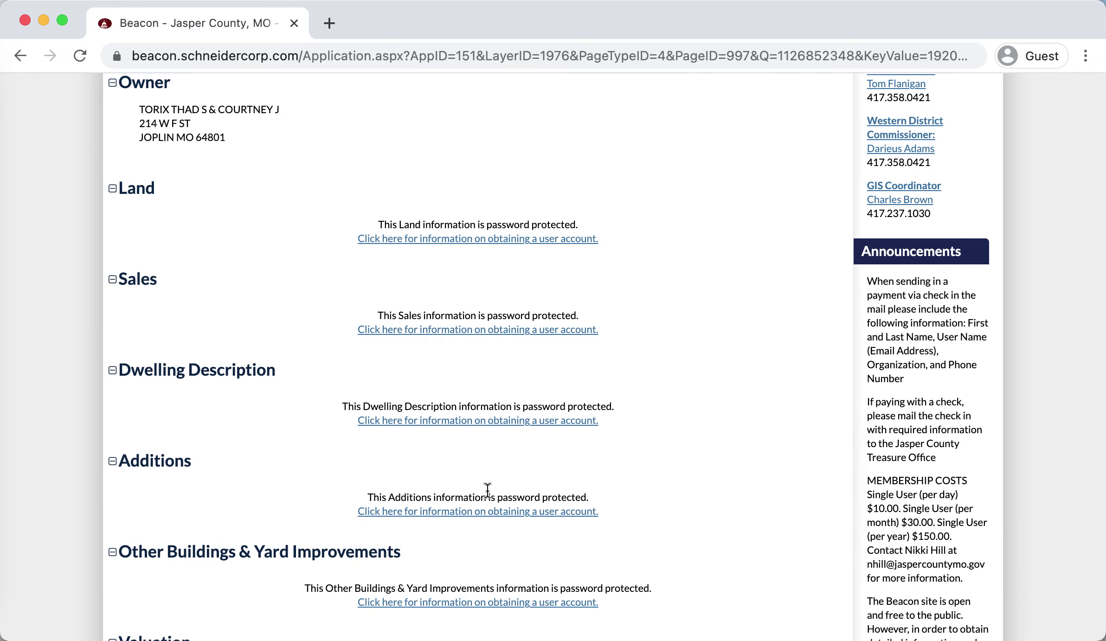
{"action": "scroll", "coordinate": [488, 491], "scroll_direction": "down", "scroll_amount": 11}
{"action": "scroll", "coordinate": [490, 496], "scroll_direction": "down", "scroll_amount": 3}
{"action": "scroll", "coordinate": [489, 497], "scroll_direction": "up", "scroll_amount": 16}
{"action": "scroll", "coordinate": [489, 496], "scroll_direction": "up", "scroll_amount": 6}
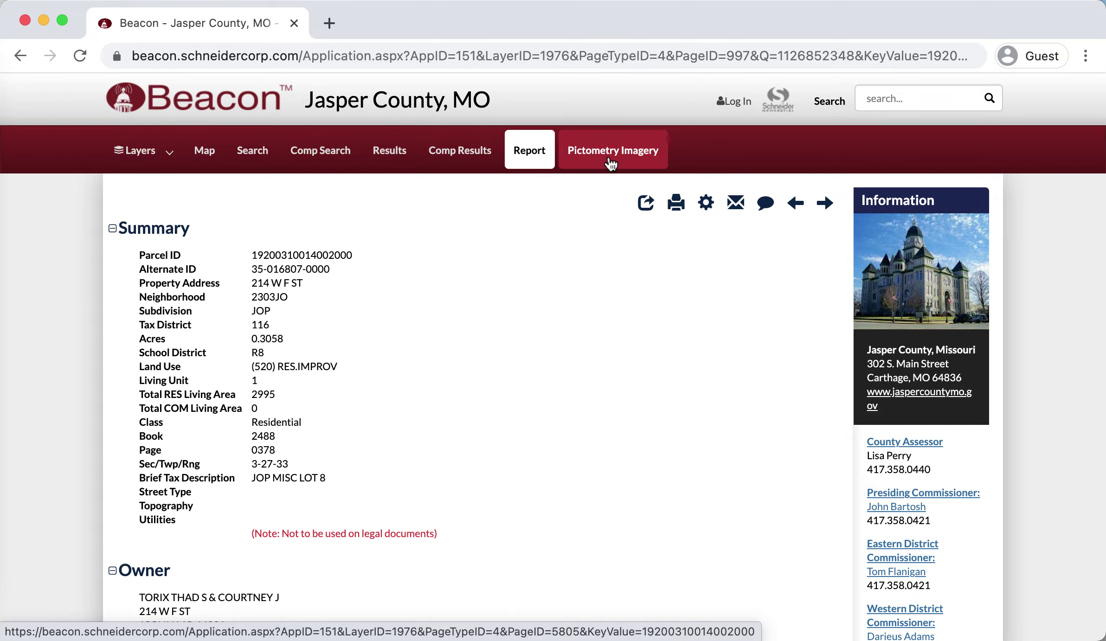
- Show the Pictometry oblique imagery of the parcel and check its available dates
{"action": "left_click", "coordinate": [610, 163]}
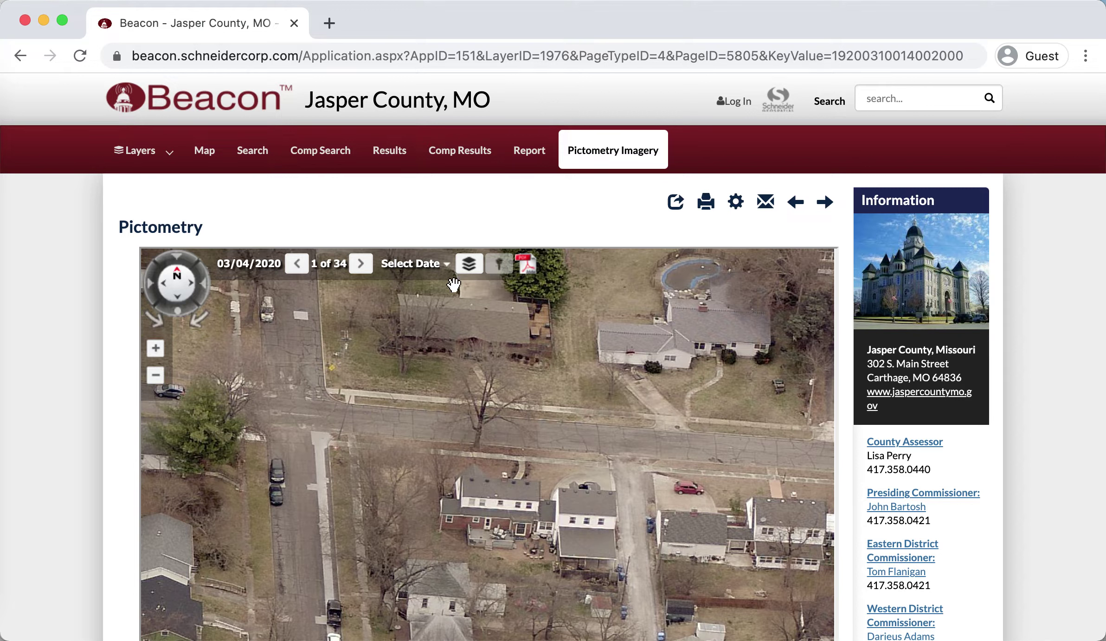
{"action": "left_click", "coordinate": [422, 275]}
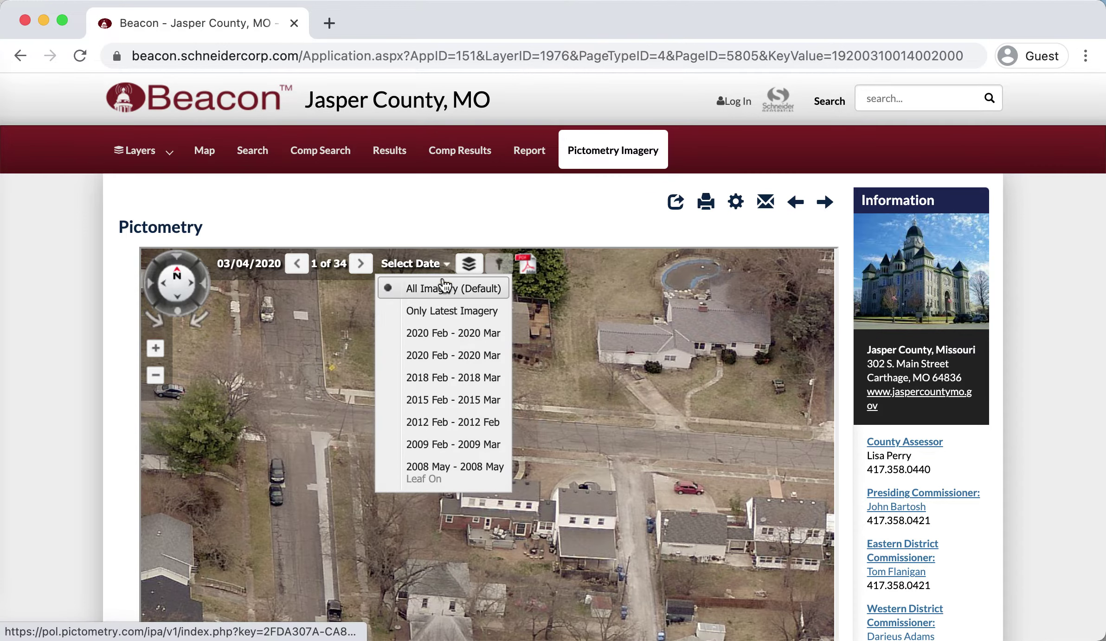
{"action": "left_click", "coordinate": [556, 205]}
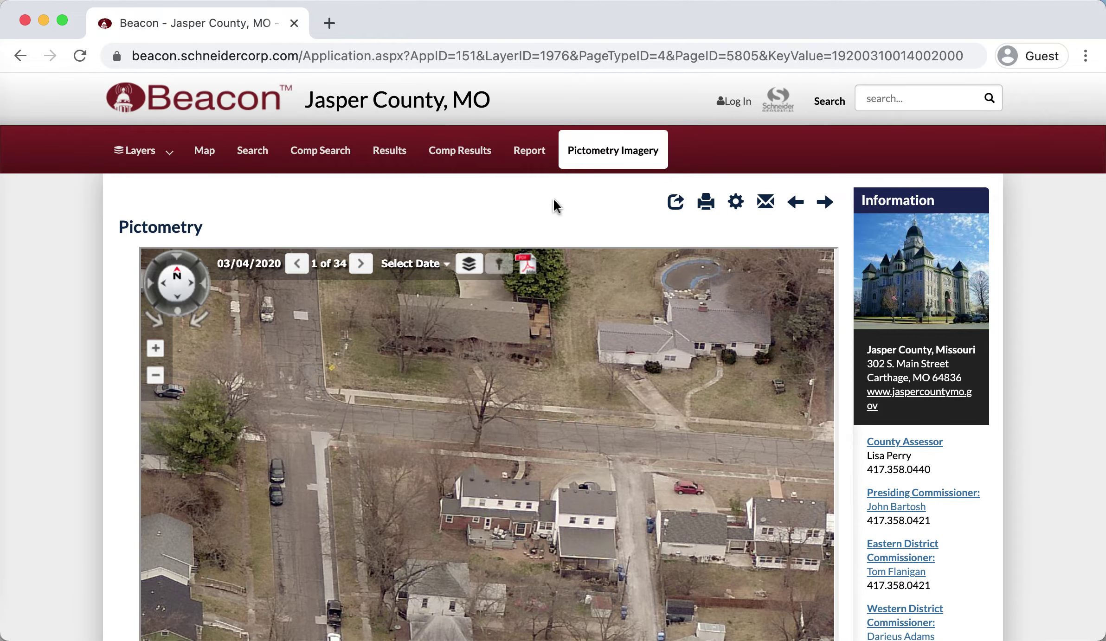
- Show the parcel map without the disclaimer or City Limit Boundaries, zoomed and centred on the house
{"action": "left_click", "coordinate": [213, 155]}
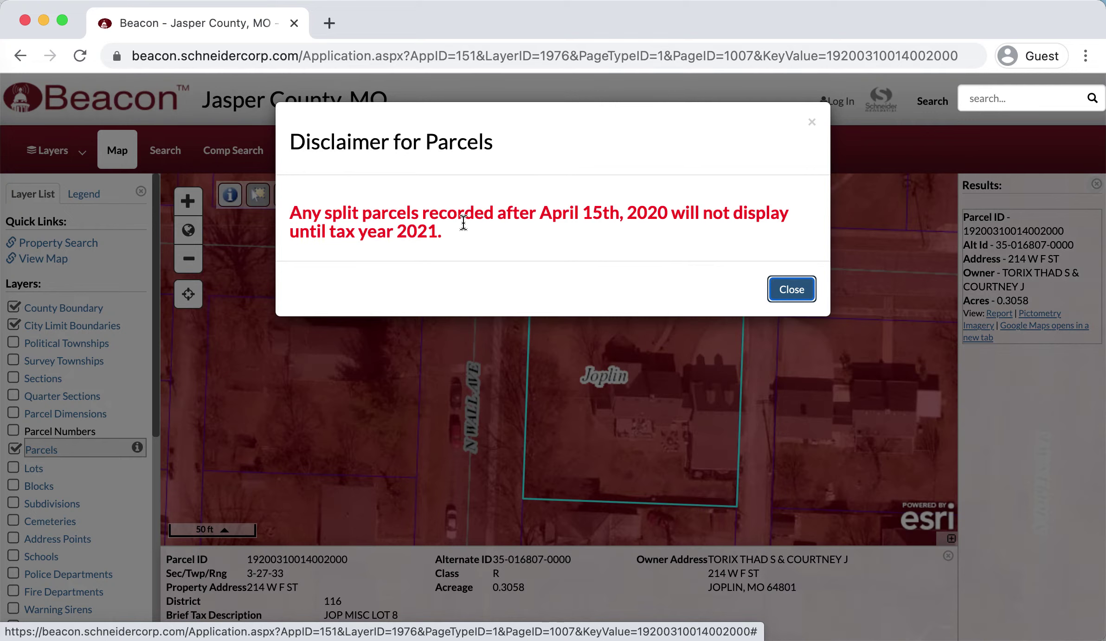
{"action": "left_click", "coordinate": [786, 284]}
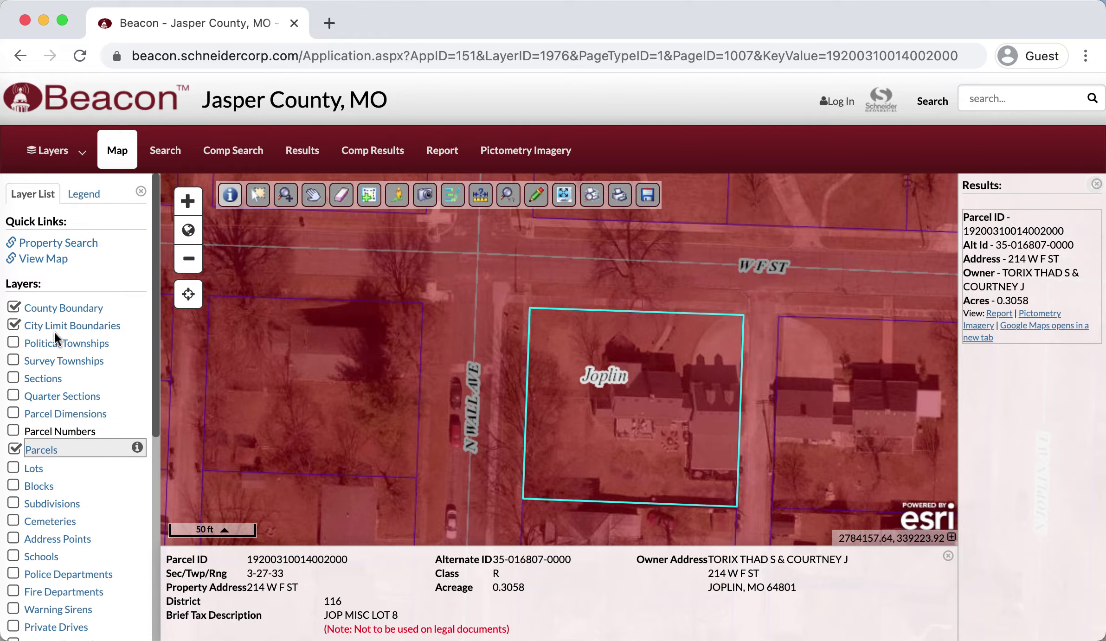
{"action": "left_click", "coordinate": [14, 325]}
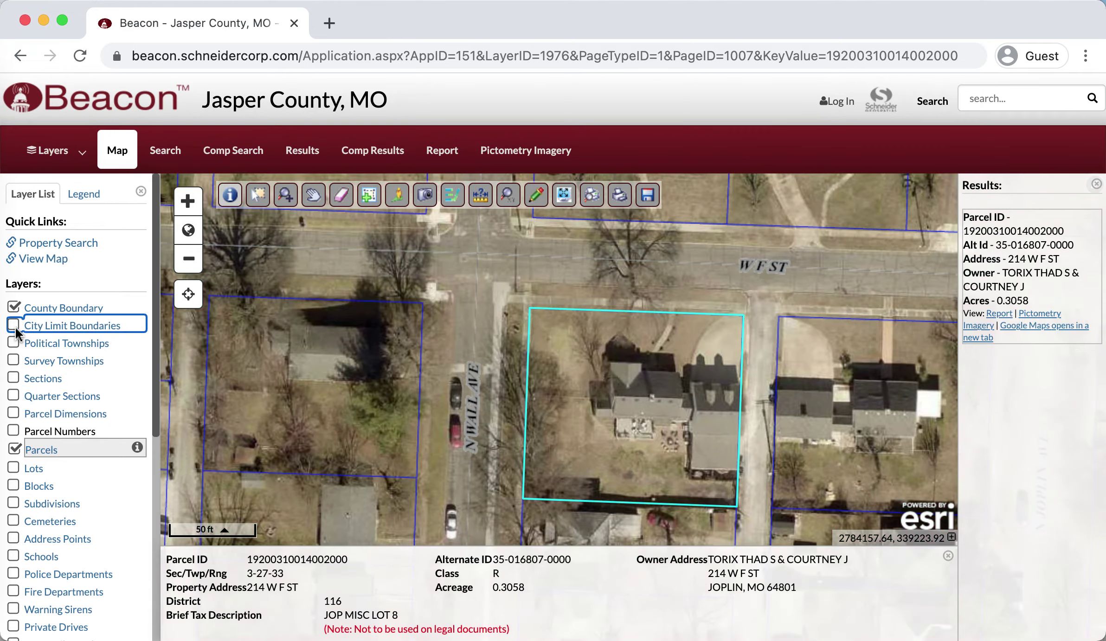
{"action": "left_click", "coordinate": [188, 204]}
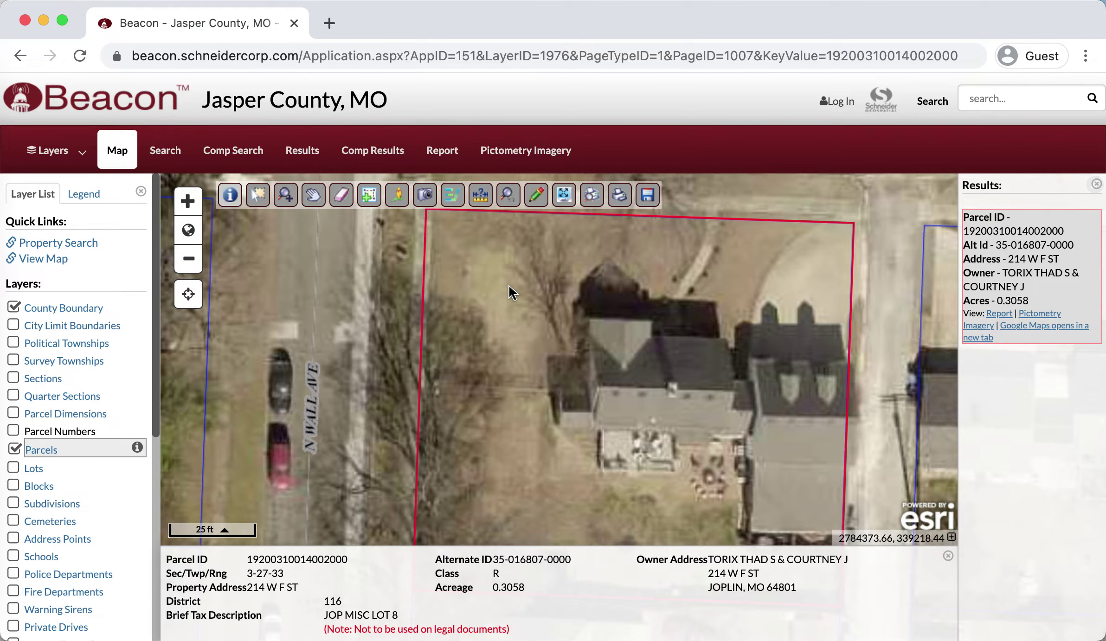
{"action": "left_click_drag", "start_coordinate": [509, 285], "coordinate": [425, 350]}
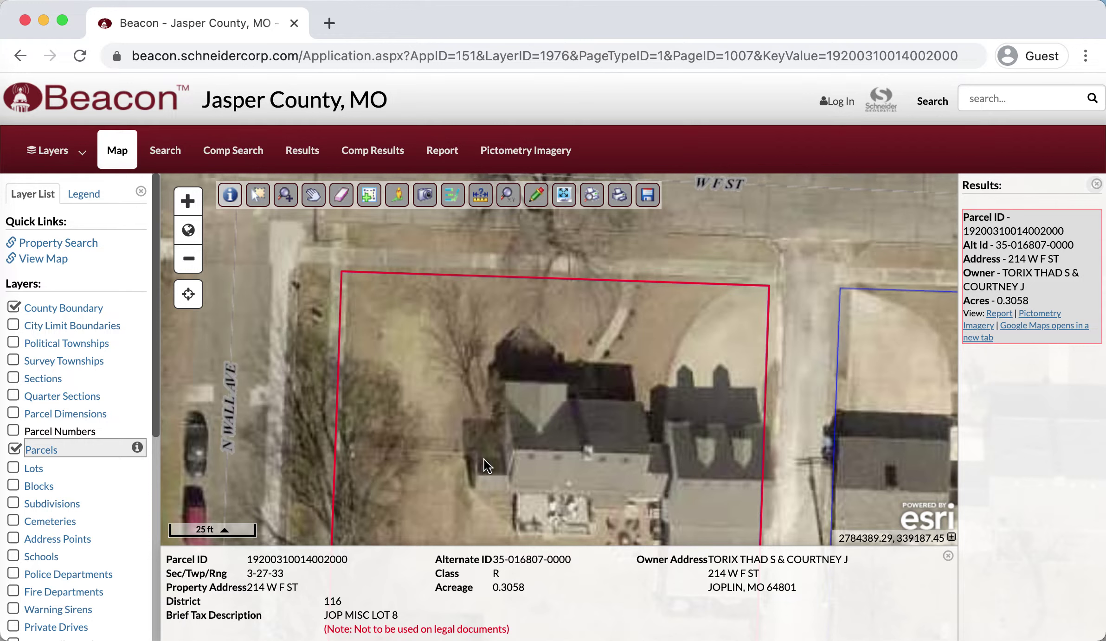
{"action": "left_click", "coordinate": [431, 448]}
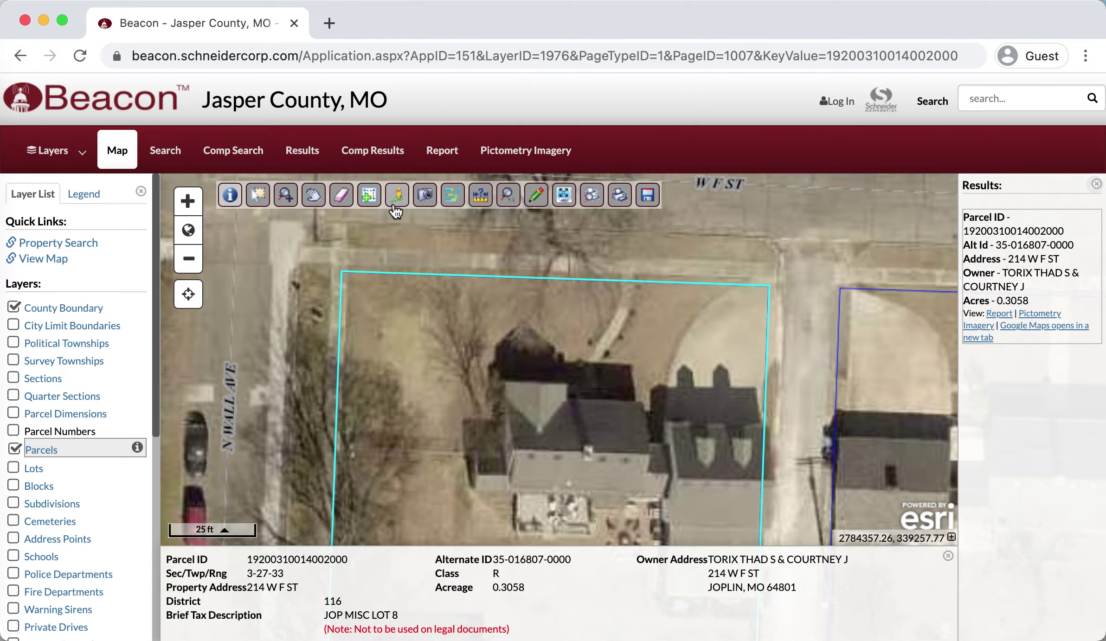
- Start an area measurement at the house, tracing sides of 9.91, 20.06, 19.55 and 4.118 ft
{"action": "left_click", "coordinate": [481, 206]}
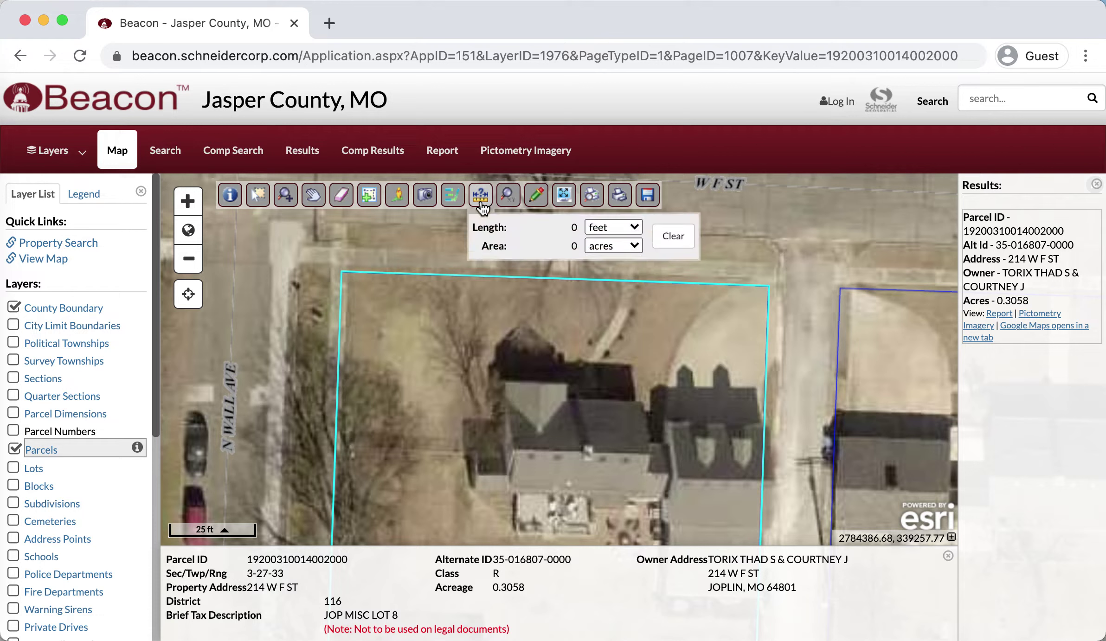
{"action": "left_click", "coordinate": [347, 353]}
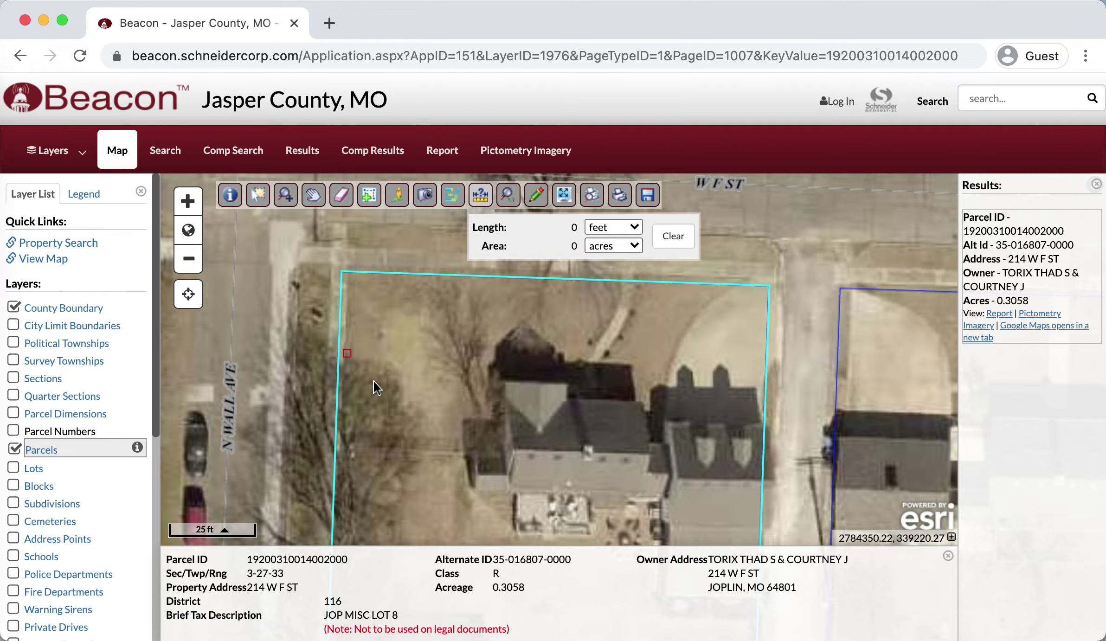
{"action": "left_click", "coordinate": [466, 456]}
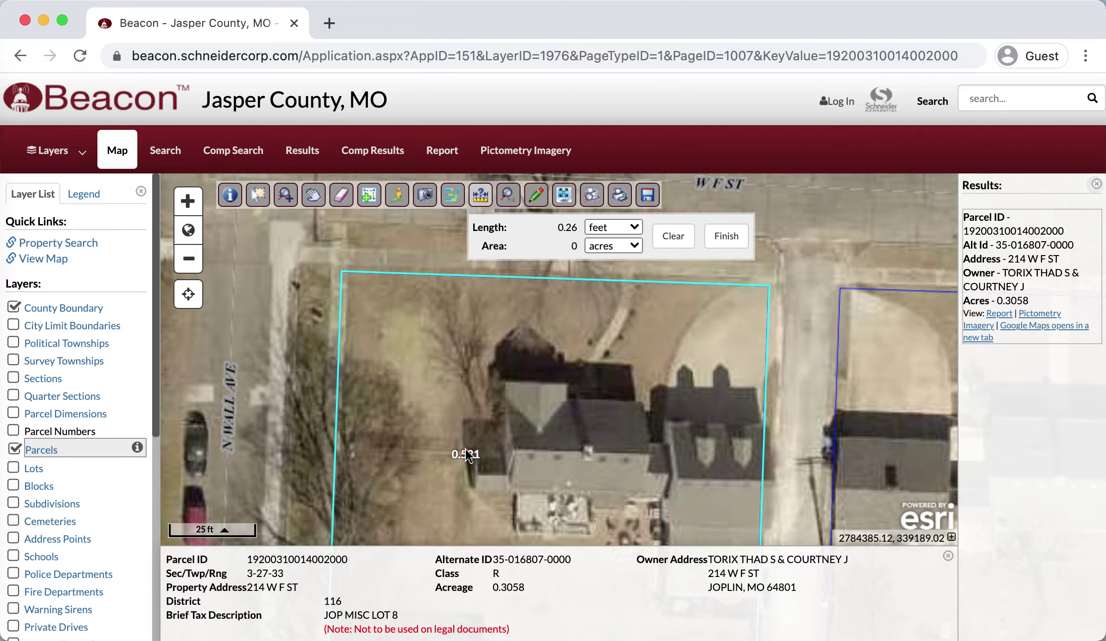
{"action": "left_click", "coordinate": [501, 454]}
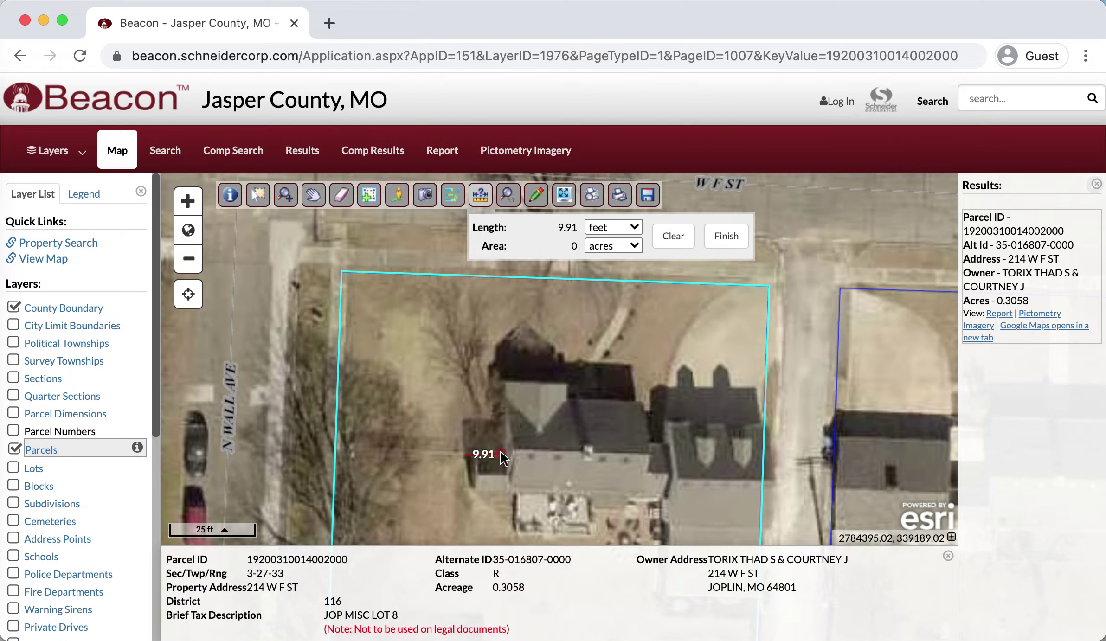
{"action": "left_click", "coordinate": [499, 382]}
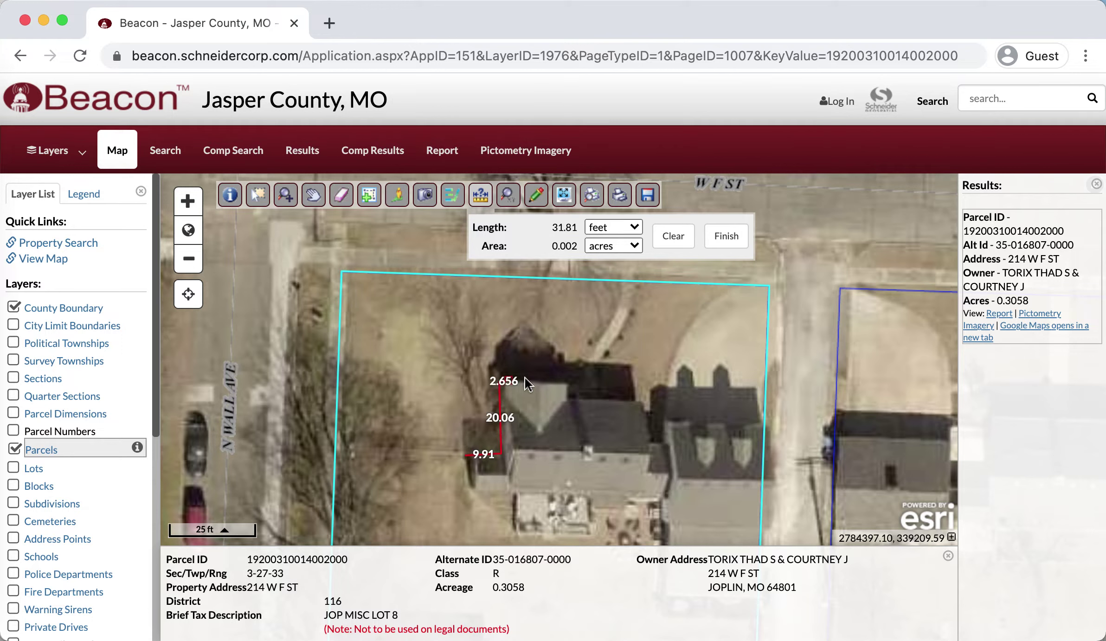
{"action": "left_click", "coordinate": [569, 382]}
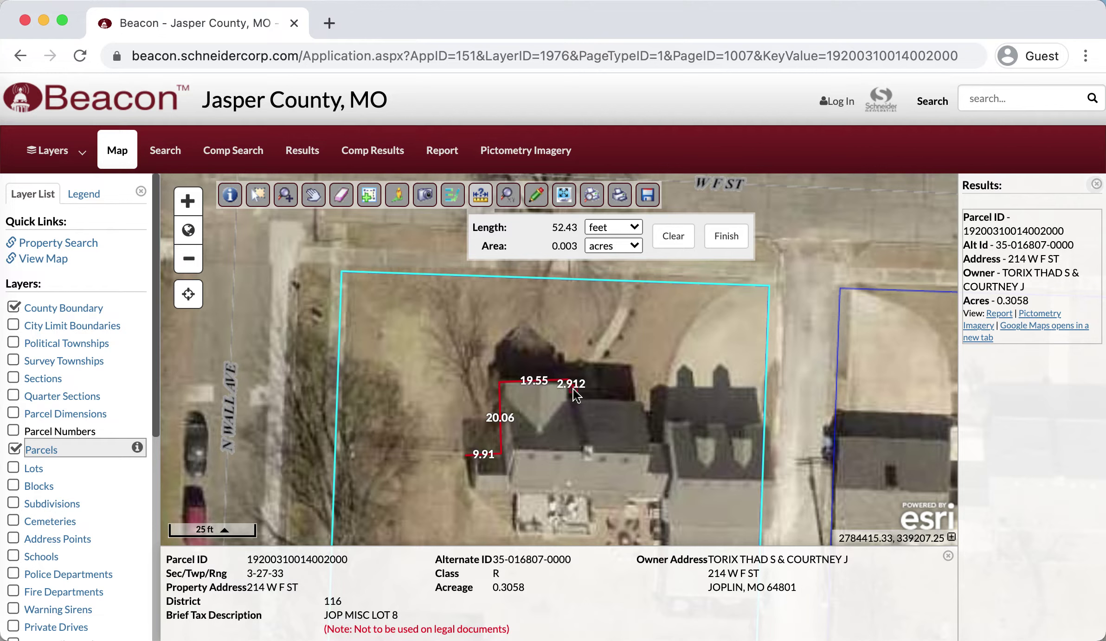
{"action": "left_click", "coordinate": [573, 394]}
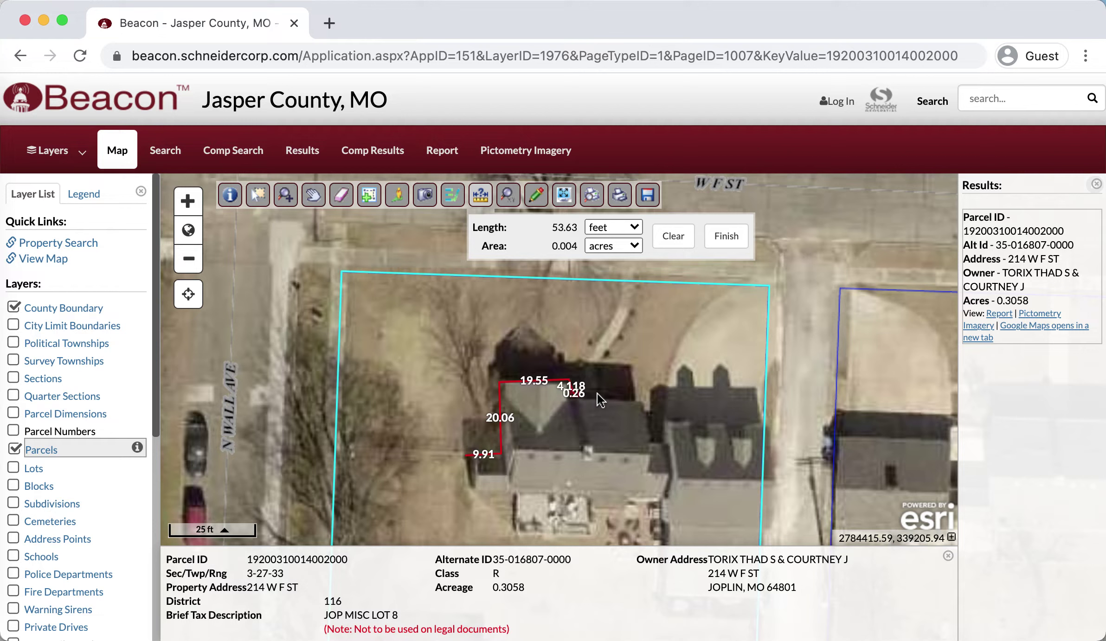
- Add the 24.59, 10.55, 9.575 and 123.8 ft sides and close the polygon at 0.105 acres
{"action": "left_click", "coordinate": [661, 400]}
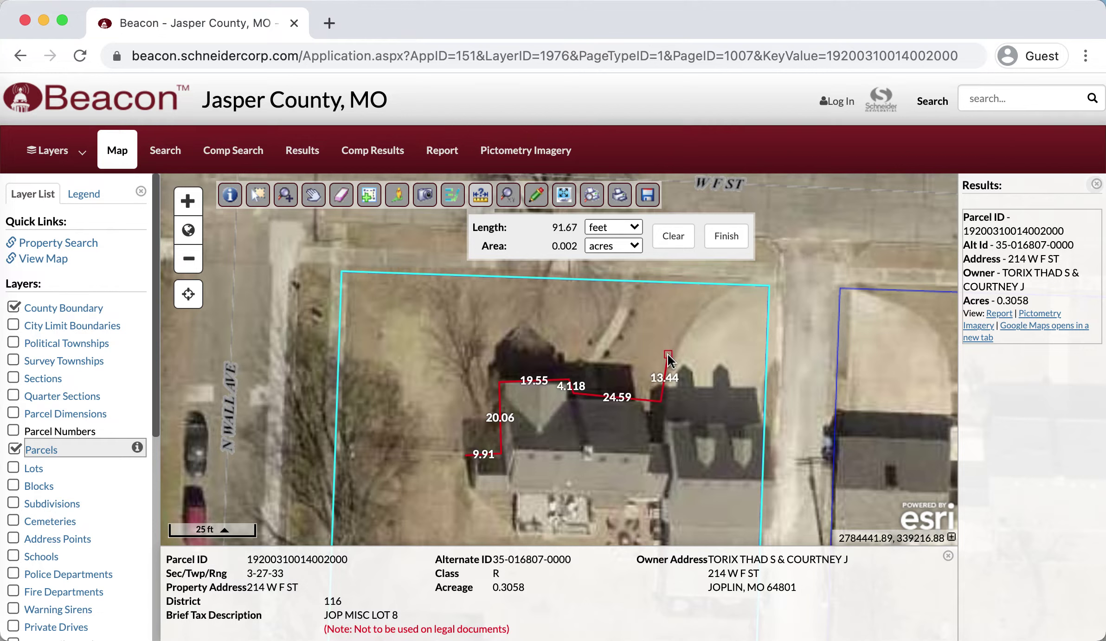
{"action": "left_click", "coordinate": [690, 321]}
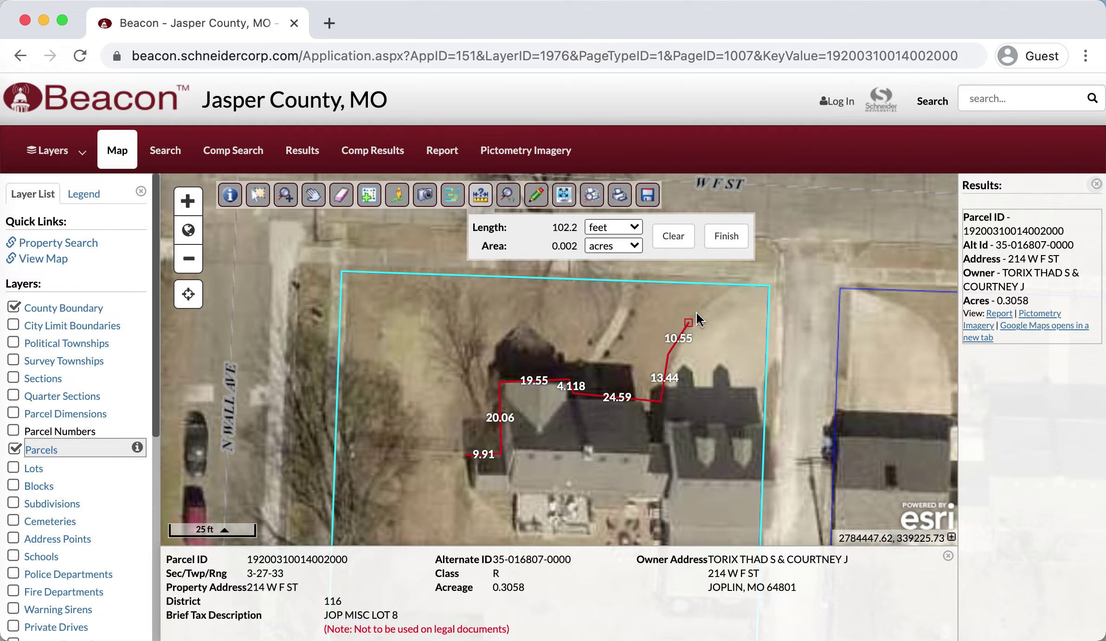
{"action": "left_click", "coordinate": [715, 299]}
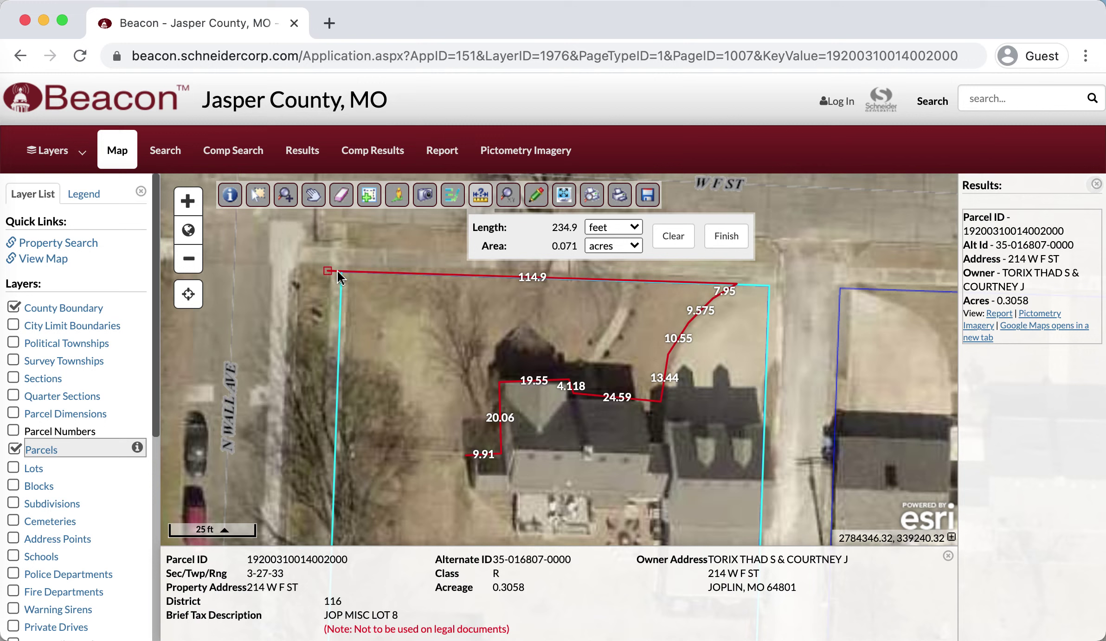
{"action": "left_click", "coordinate": [297, 270]}
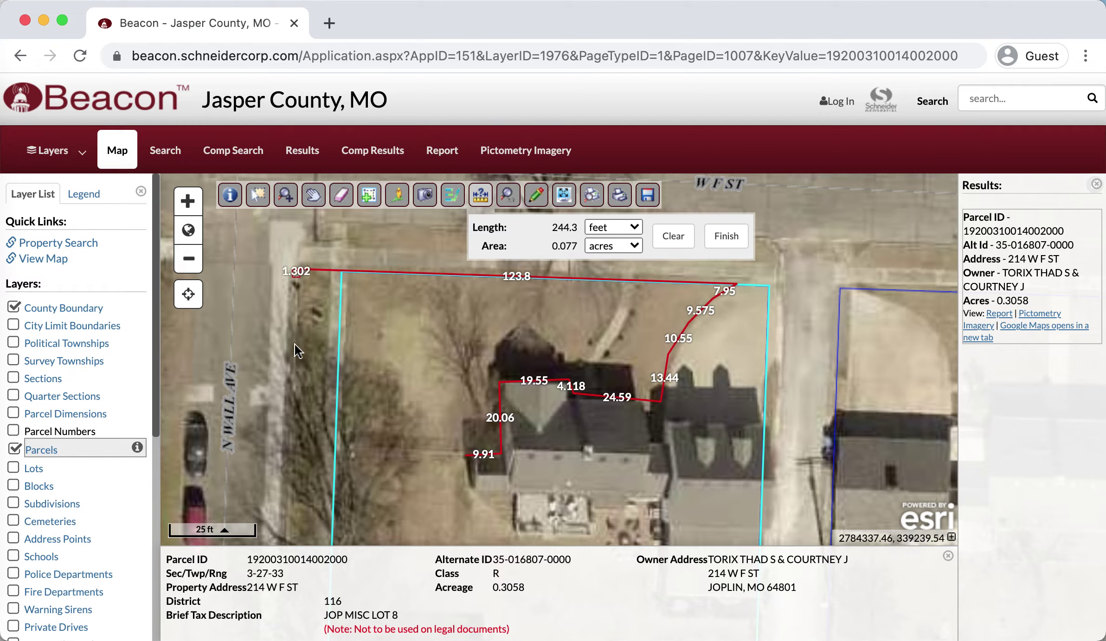
{"action": "left_click", "coordinate": [290, 451]}
{"action": "left_click", "coordinate": [466, 454]}
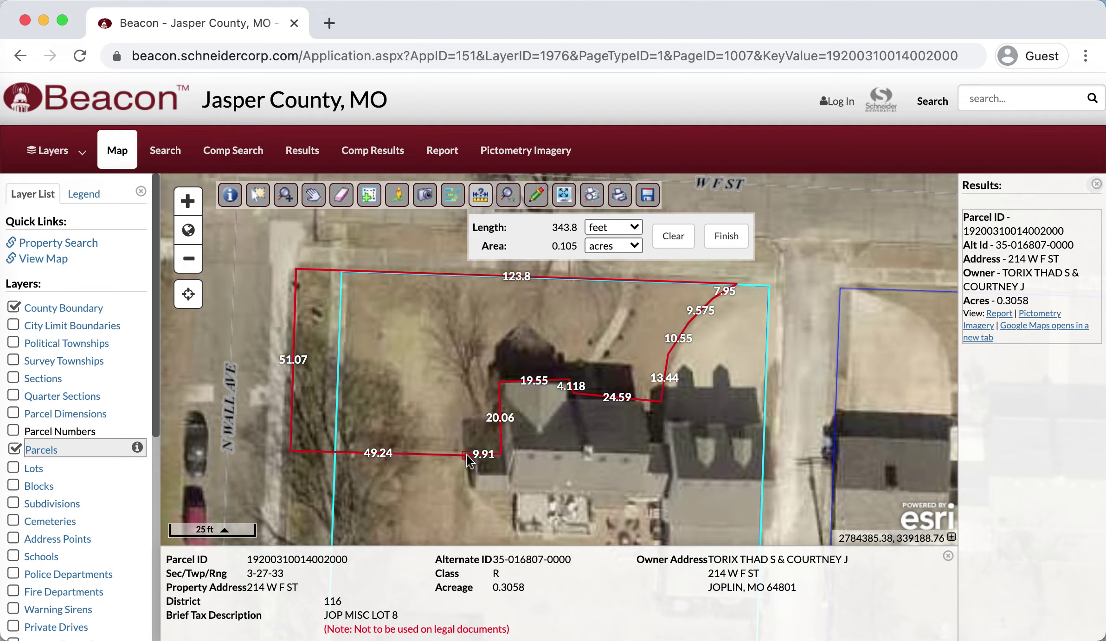
{"action": "double_click", "coordinate": [467, 455]}
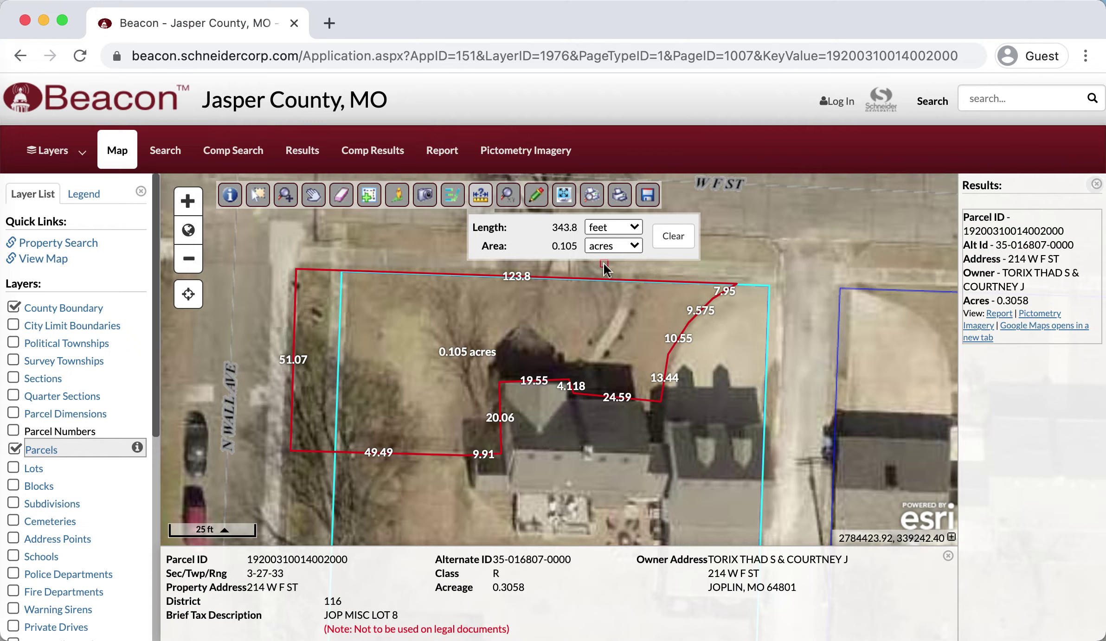
{"action": "left_click", "coordinate": [637, 245]}
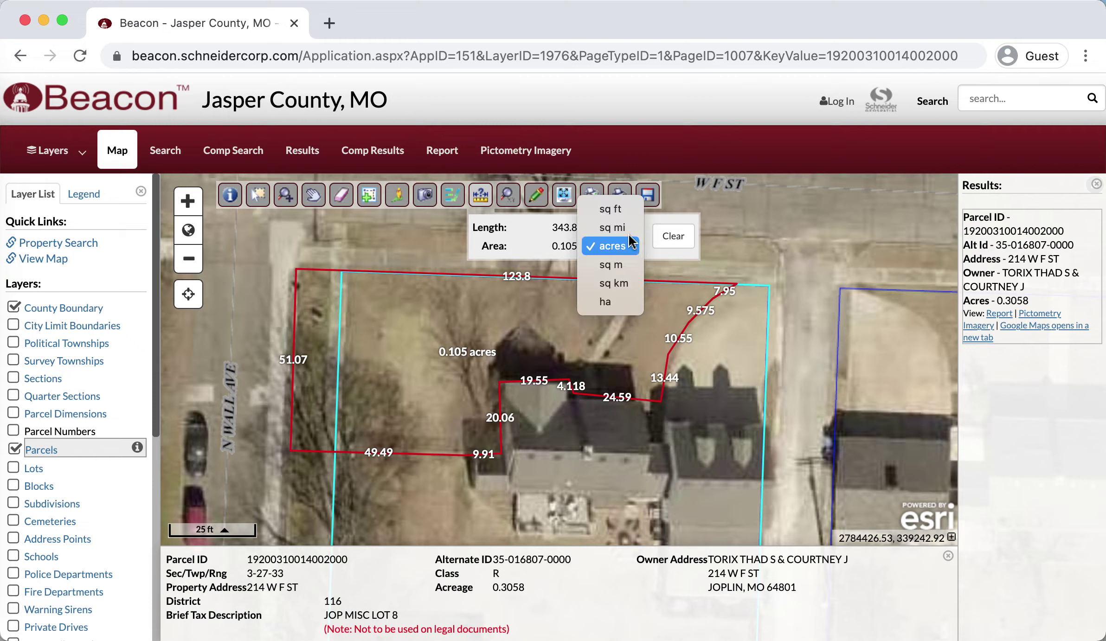
{"action": "left_click", "coordinate": [620, 217]}
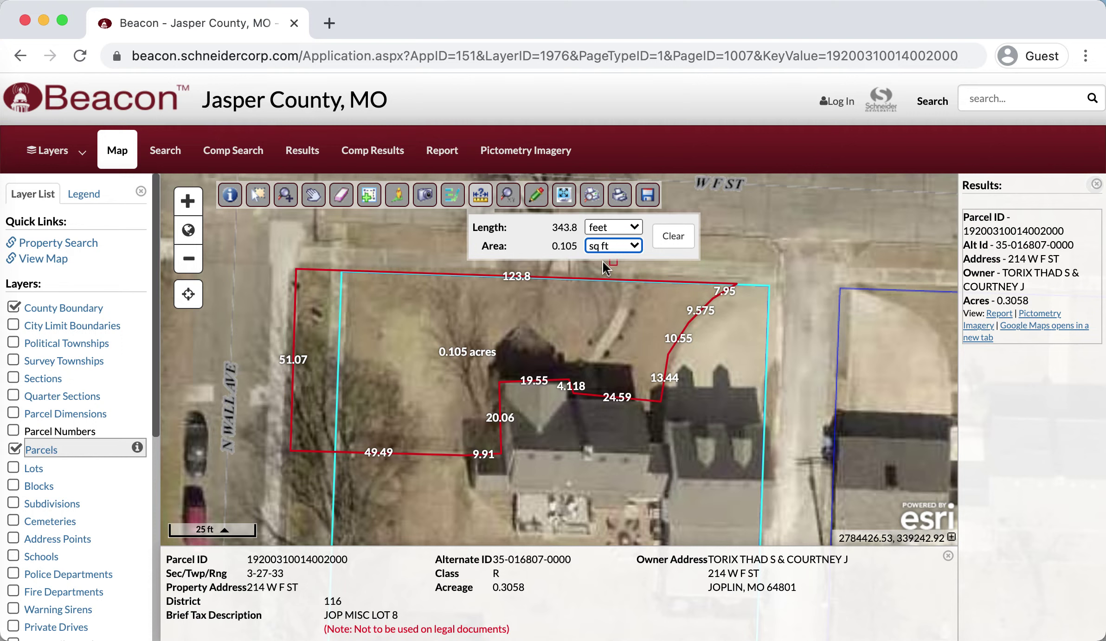
{"action": "left_click", "coordinate": [534, 253]}
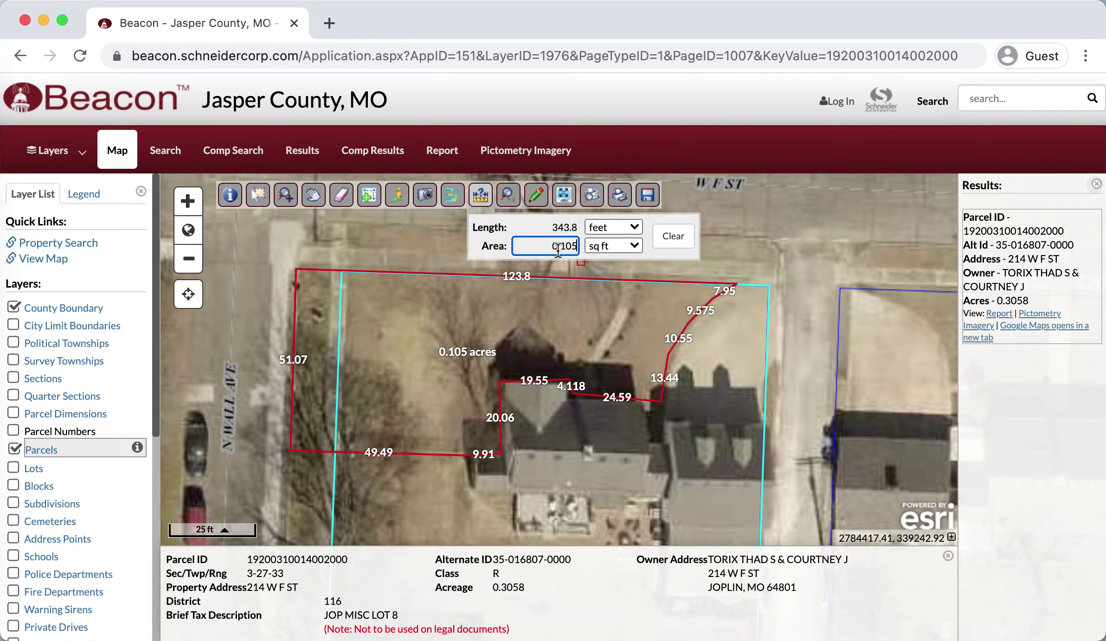
{"action": "left_click", "coordinate": [634, 246]}
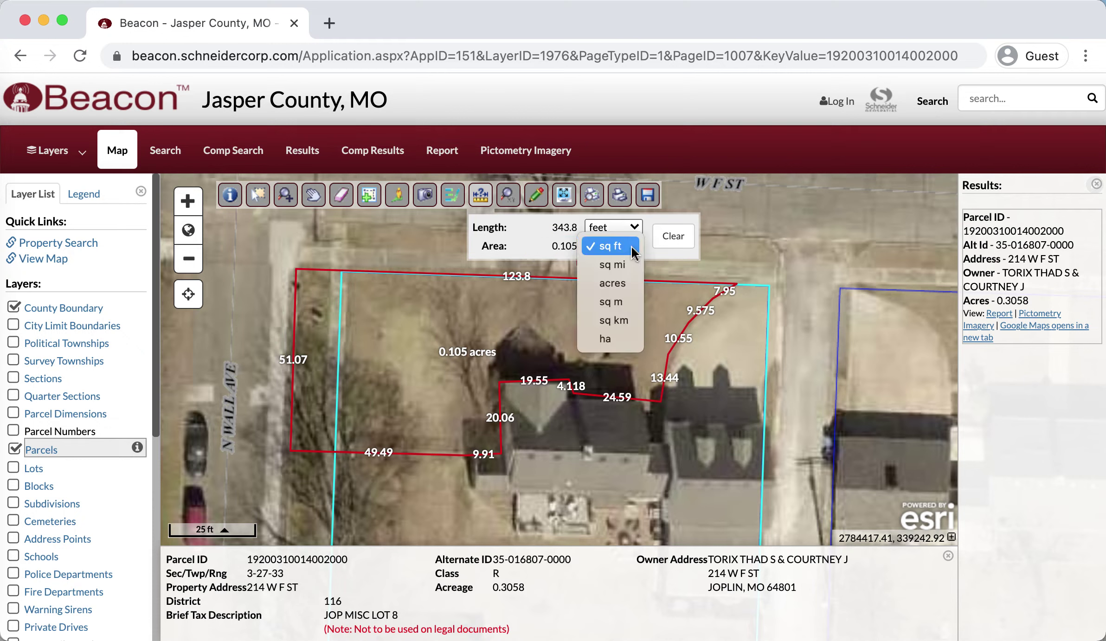
{"action": "left_click", "coordinate": [624, 290]}
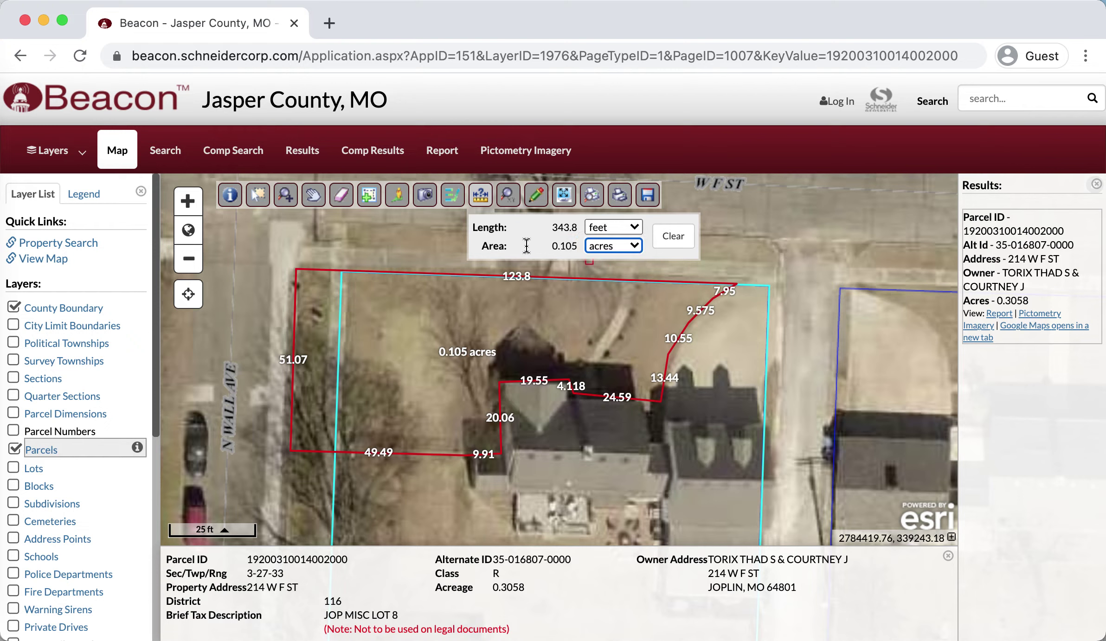
{"action": "left_click", "coordinate": [642, 247]}
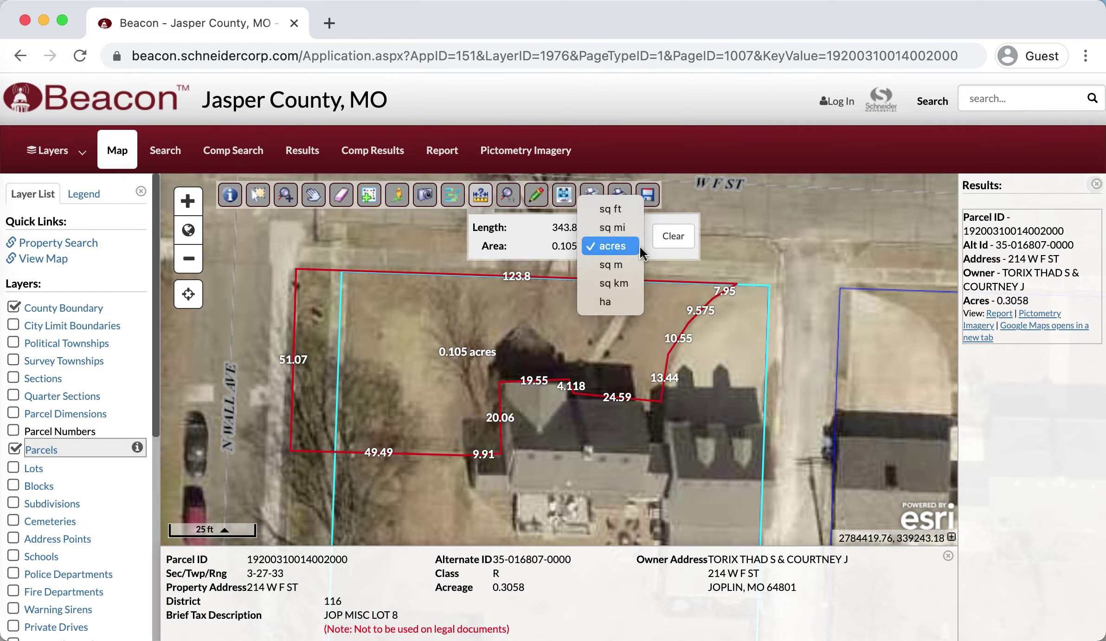
{"action": "left_click", "coordinate": [611, 210]}
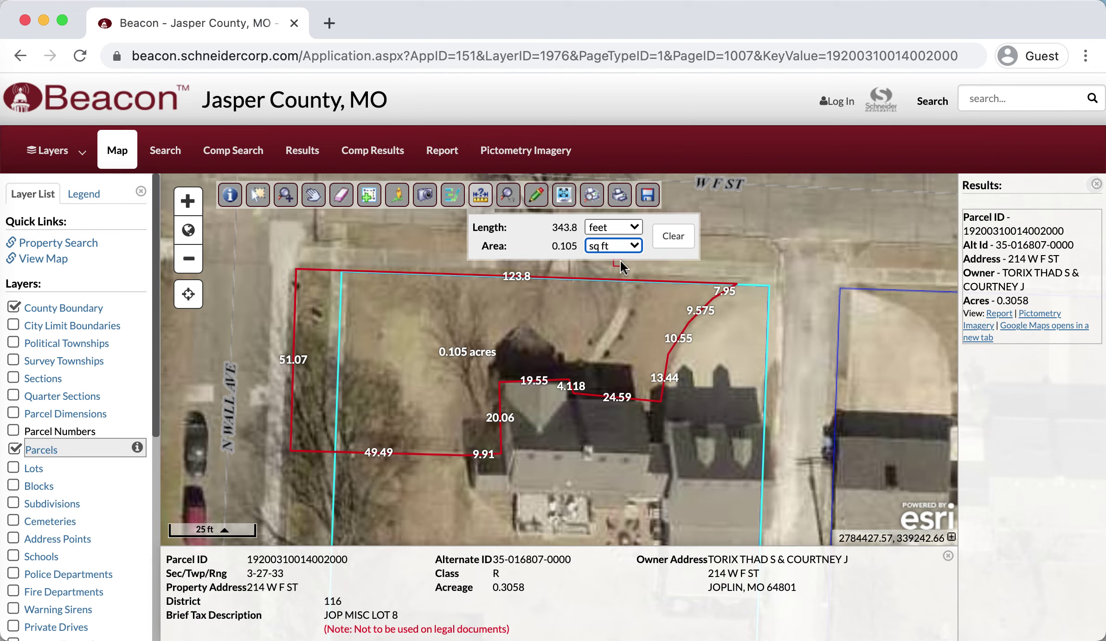
{"action": "left_click", "coordinate": [634, 247]}
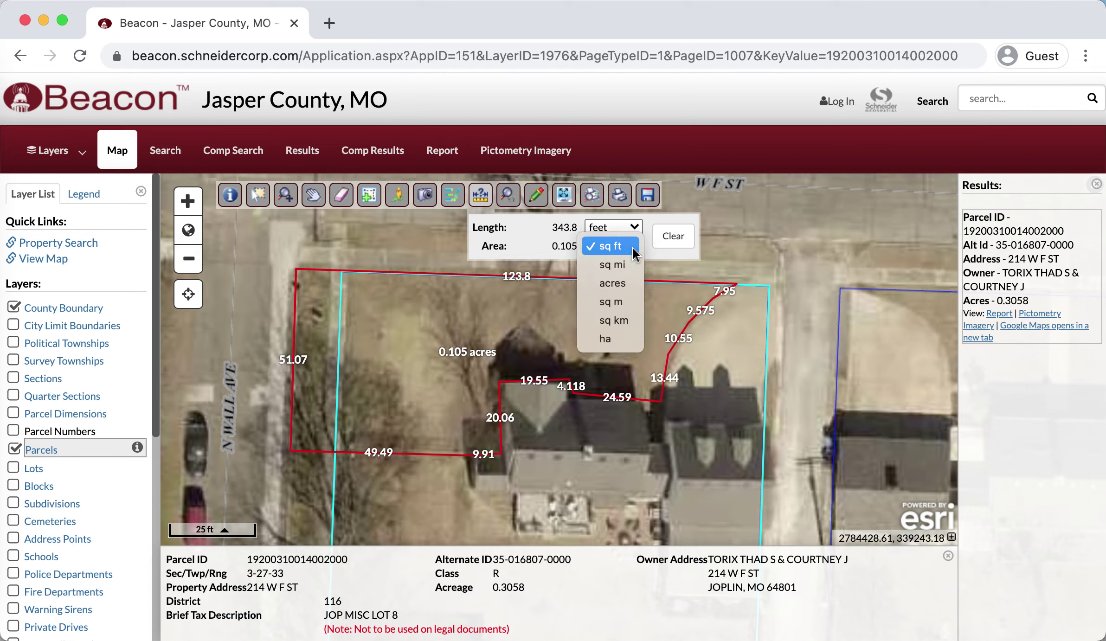
{"action": "left_click", "coordinate": [624, 285]}
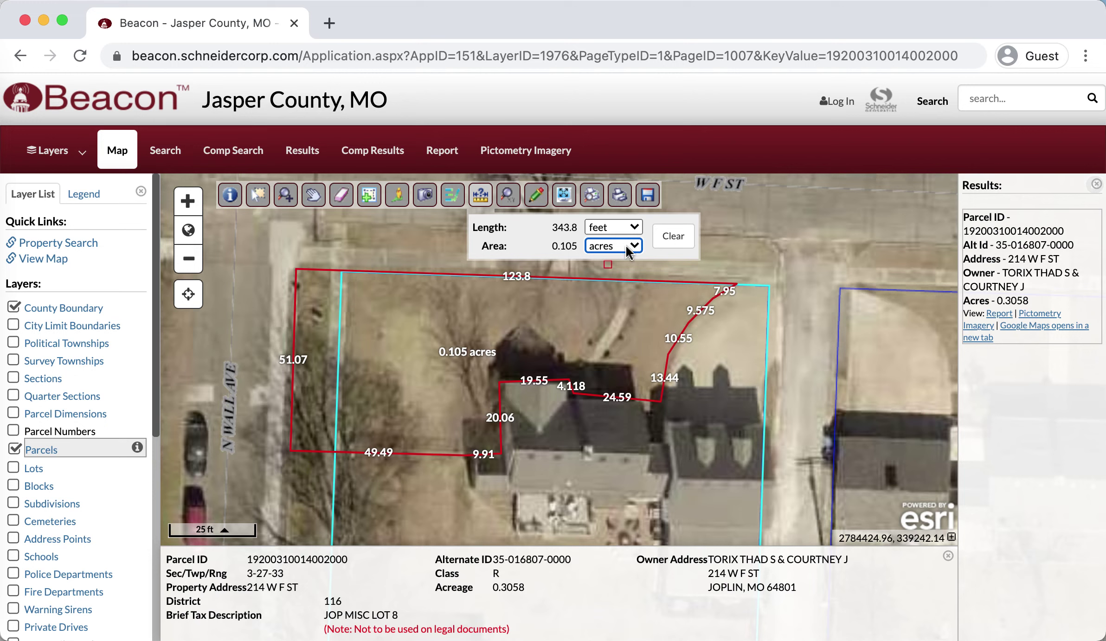
- Clear the old measurement and set the area unit to sq ft
{"action": "left_click", "coordinate": [686, 241]}
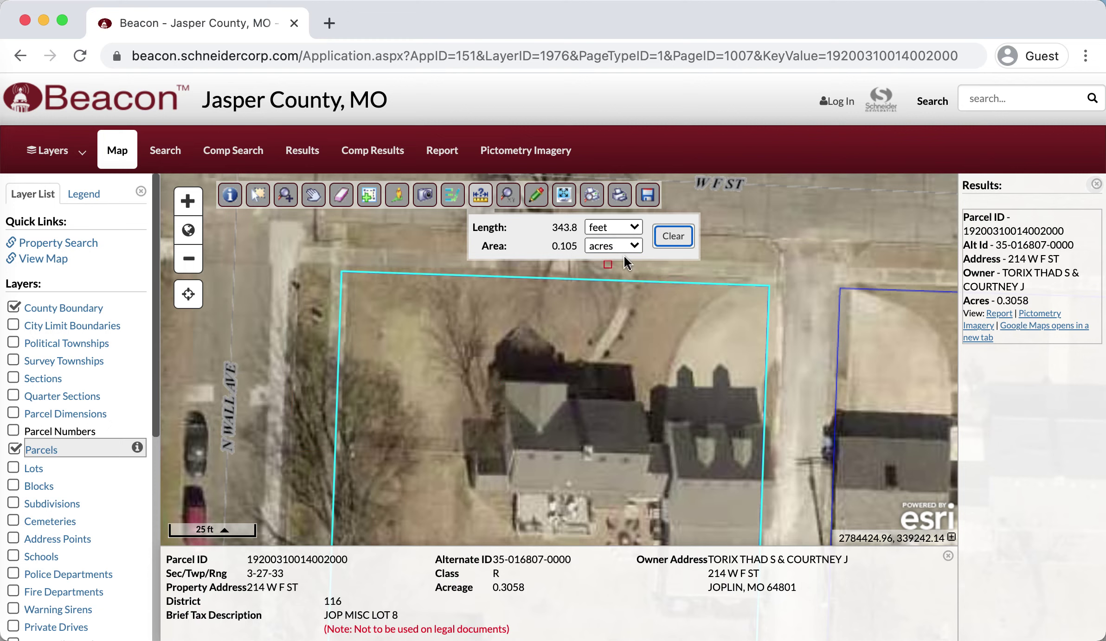
{"action": "left_click", "coordinate": [635, 246]}
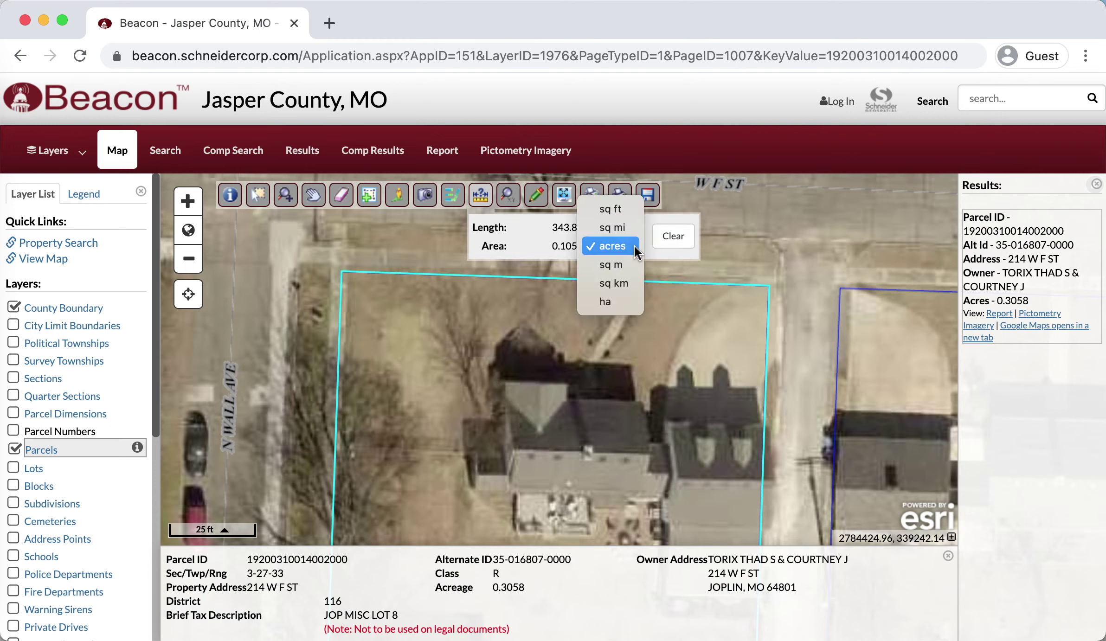
{"action": "left_click", "coordinate": [624, 208]}
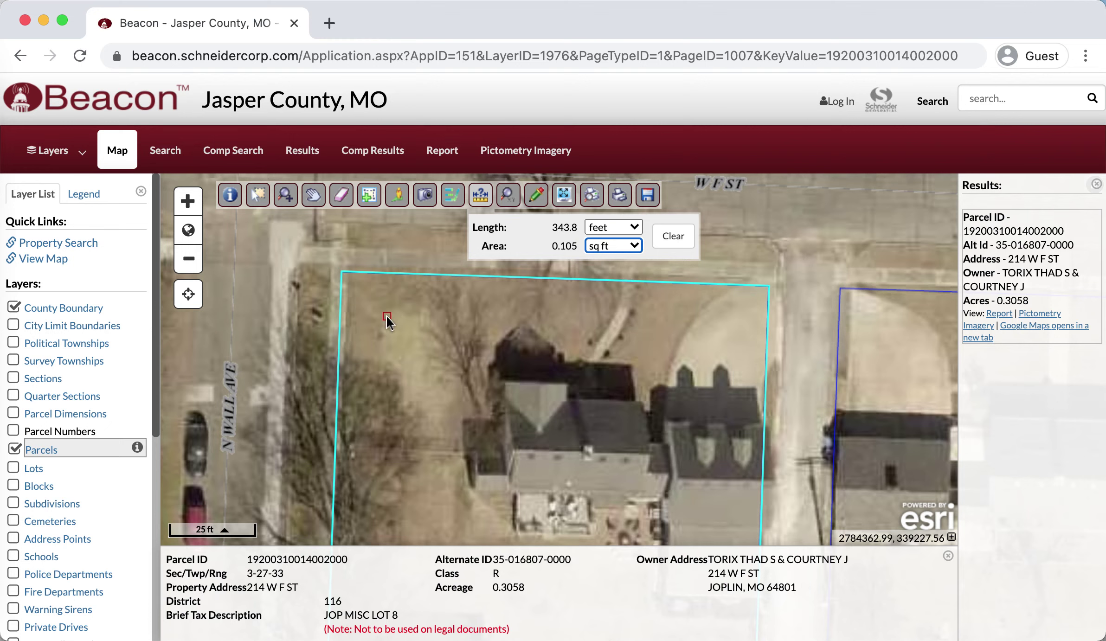
{"action": "left_click", "coordinate": [670, 241]}
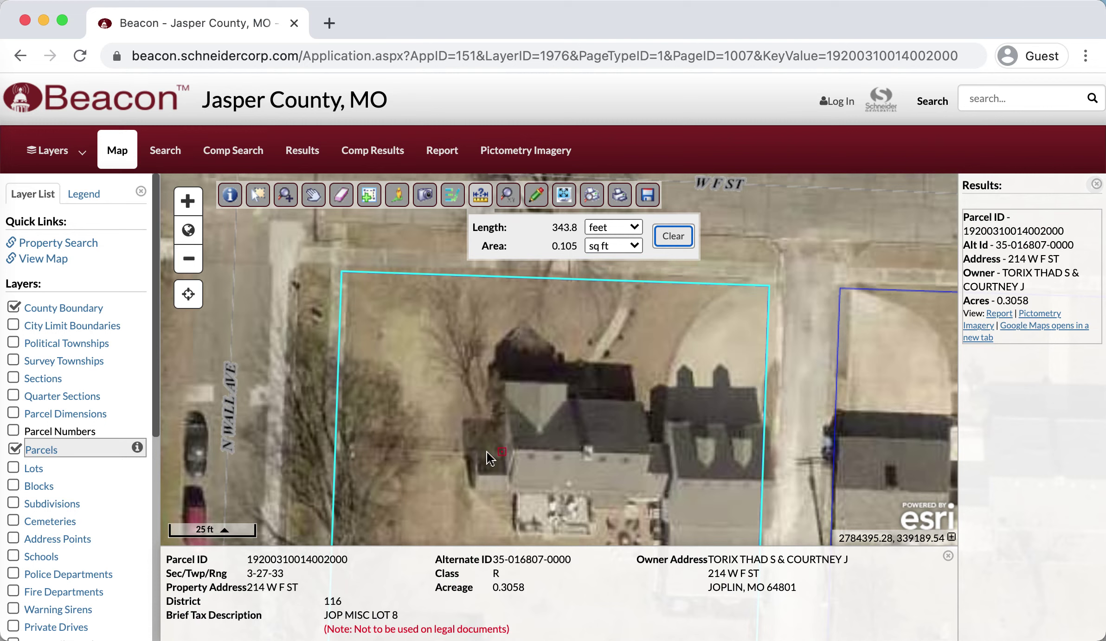
{"action": "left_click", "coordinate": [502, 451]}
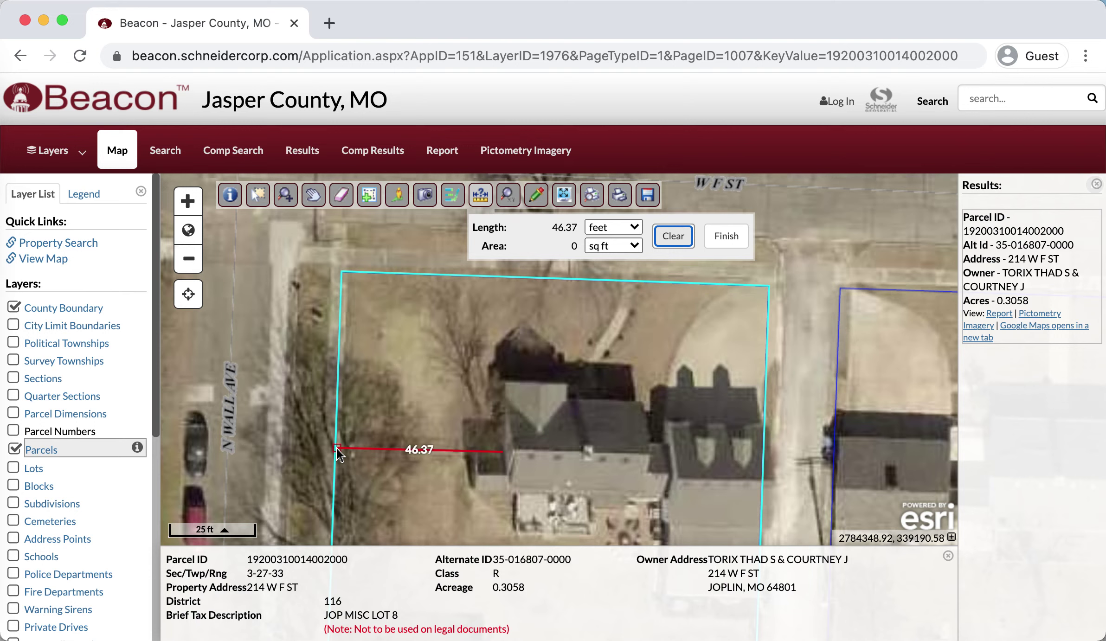
{"action": "left_click", "coordinate": [288, 446]}
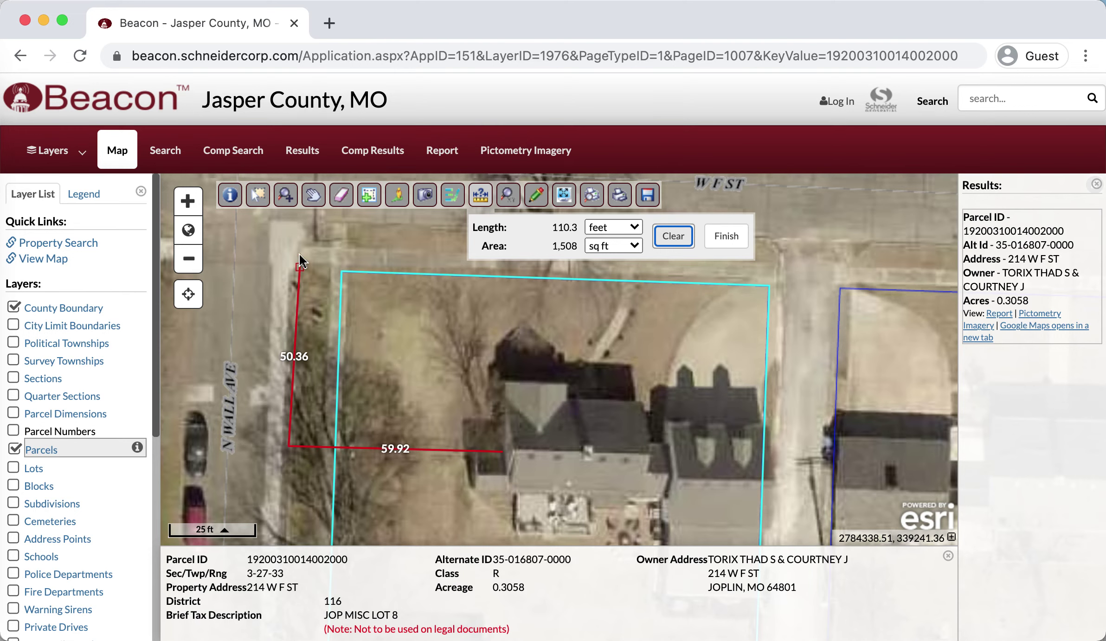
{"action": "left_click", "coordinate": [300, 224]}
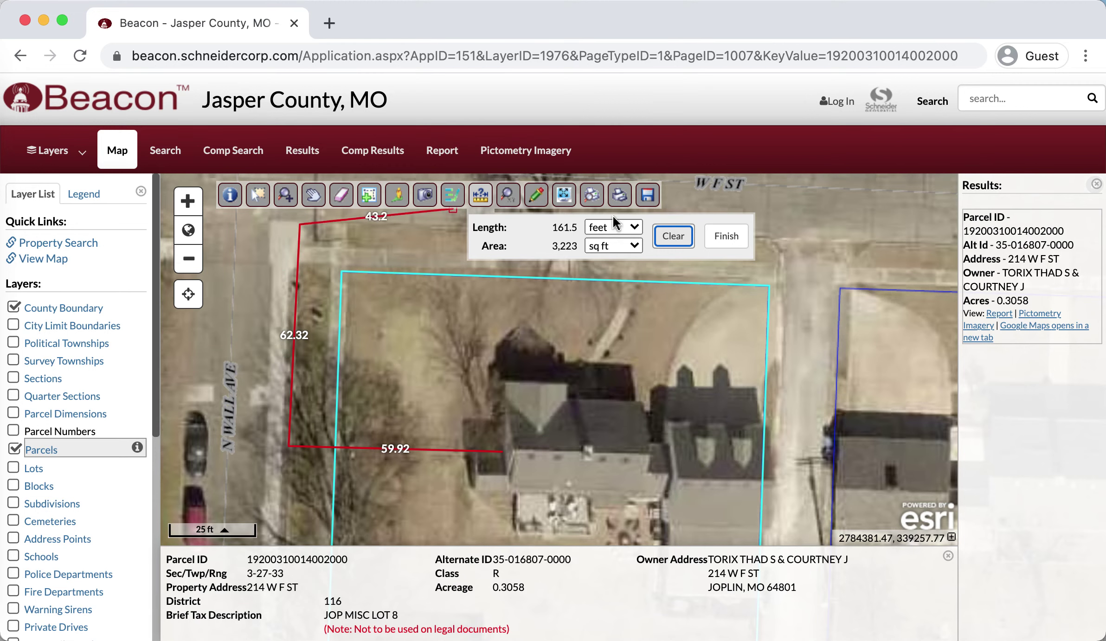
{"action": "left_click", "coordinate": [775, 242]}
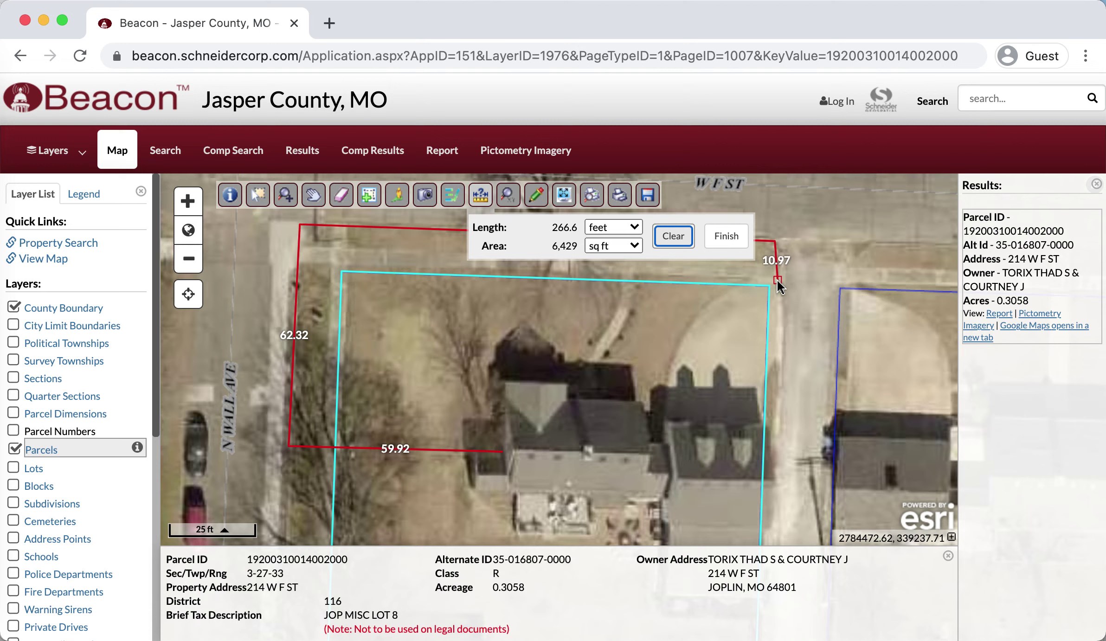
{"action": "left_click", "coordinate": [777, 280]}
{"action": "left_click", "coordinate": [727, 282]}
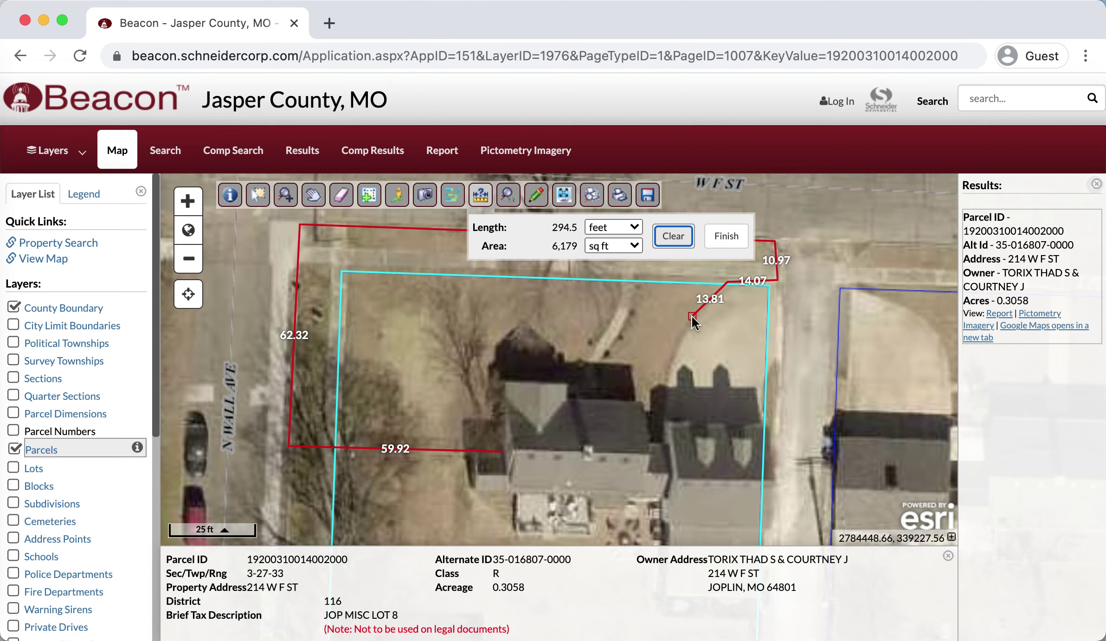
{"action": "left_click", "coordinate": [667, 385]}
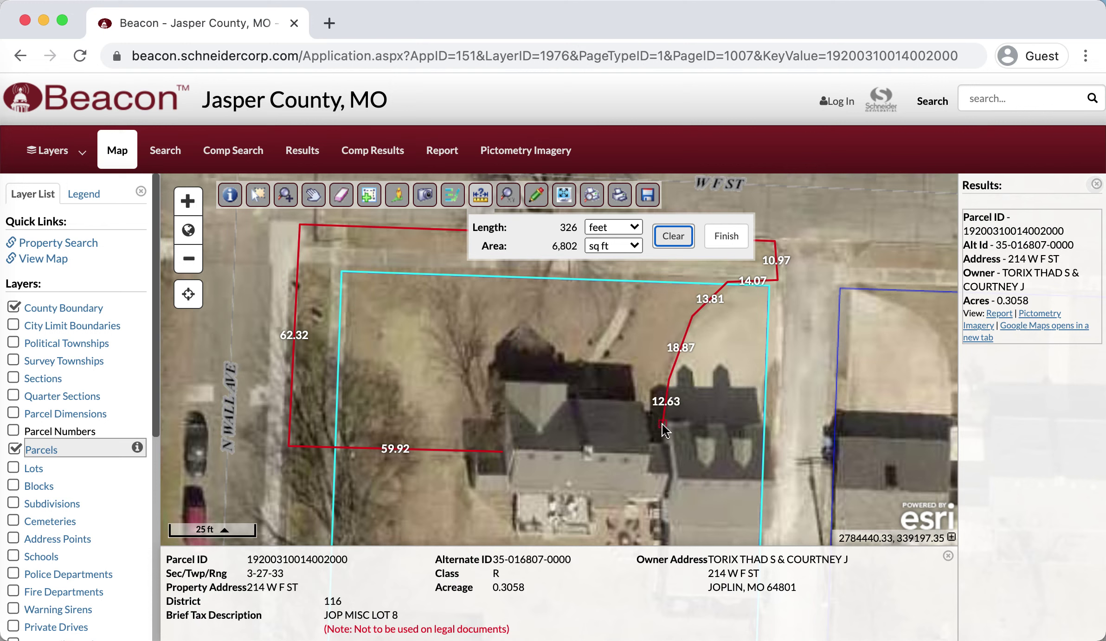
- Trace the corners around the house walls and finish the polygon at 6,255 sq ft
{"action": "left_click", "coordinate": [646, 444]}
{"action": "left_click", "coordinate": [641, 400]}
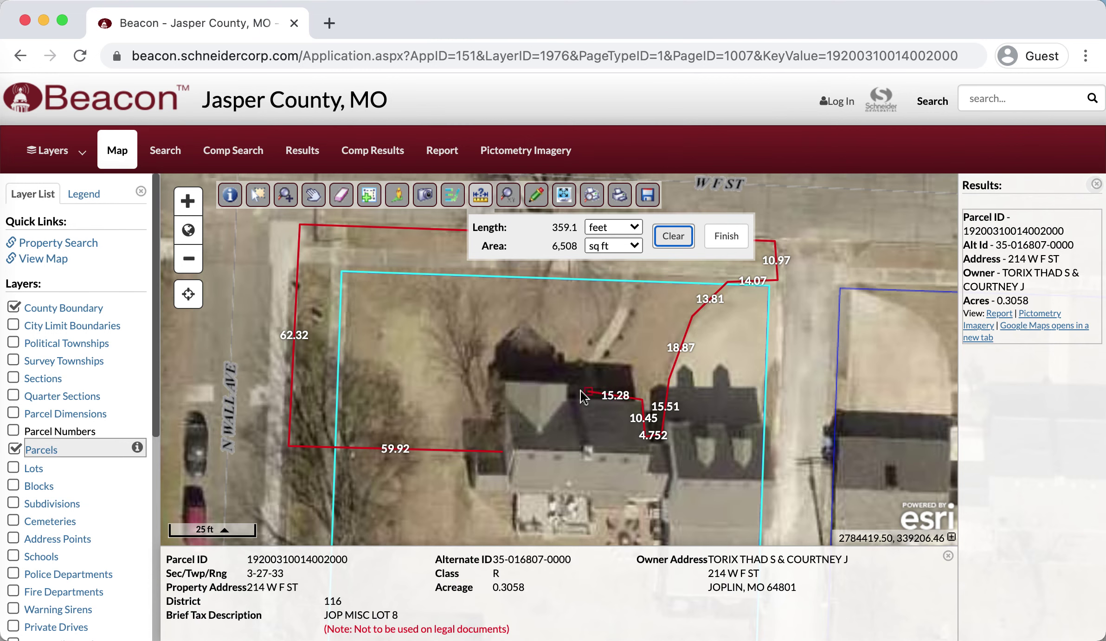
{"action": "left_click", "coordinate": [580, 397]}
{"action": "left_click", "coordinate": [572, 380]}
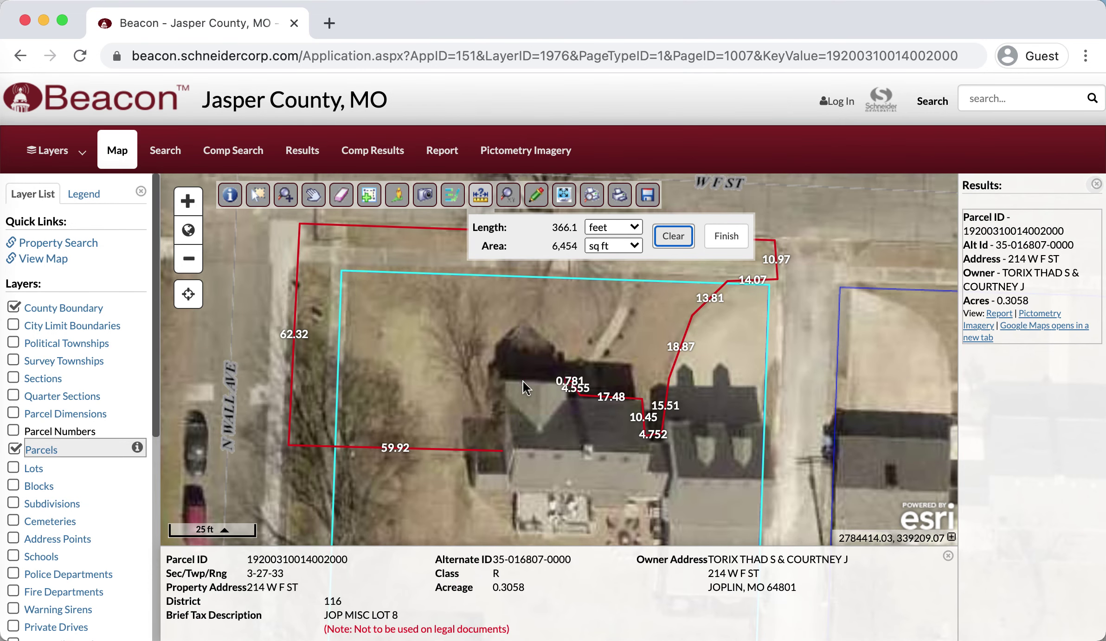
{"action": "left_click", "coordinate": [497, 381]}
{"action": "left_click", "coordinate": [503, 448]}
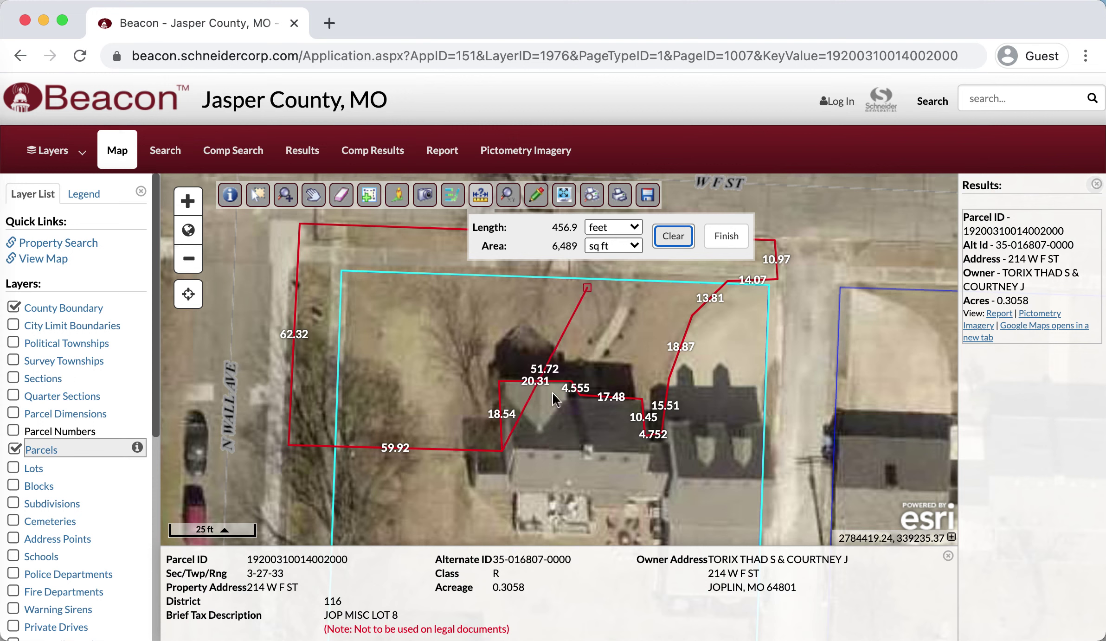
{"action": "left_click", "coordinate": [726, 236]}
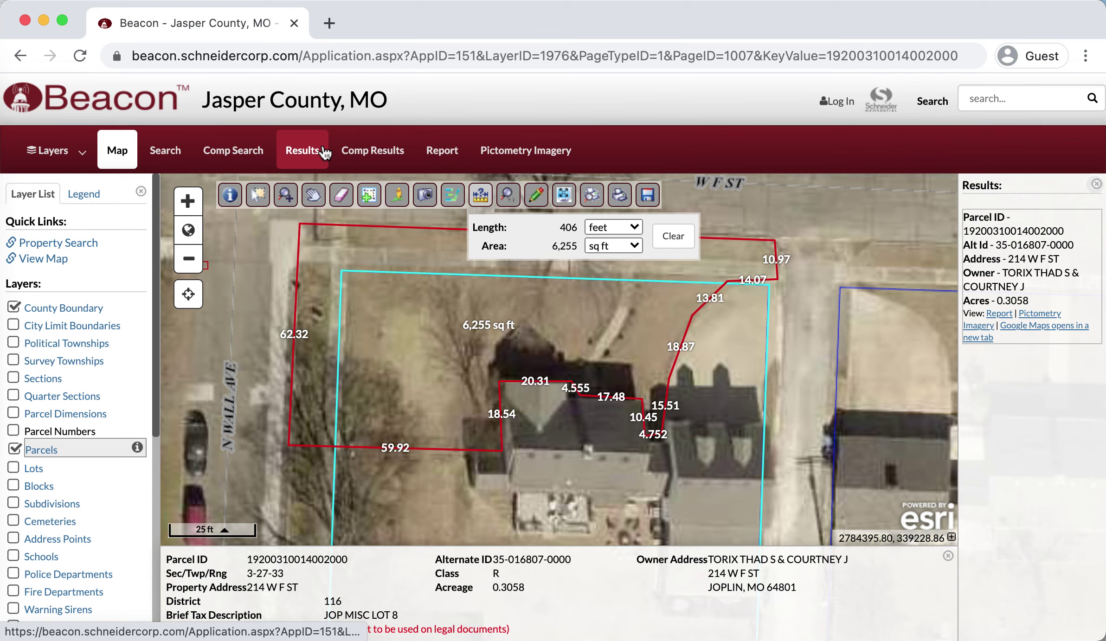
{"action": "left_click", "coordinate": [306, 155]}
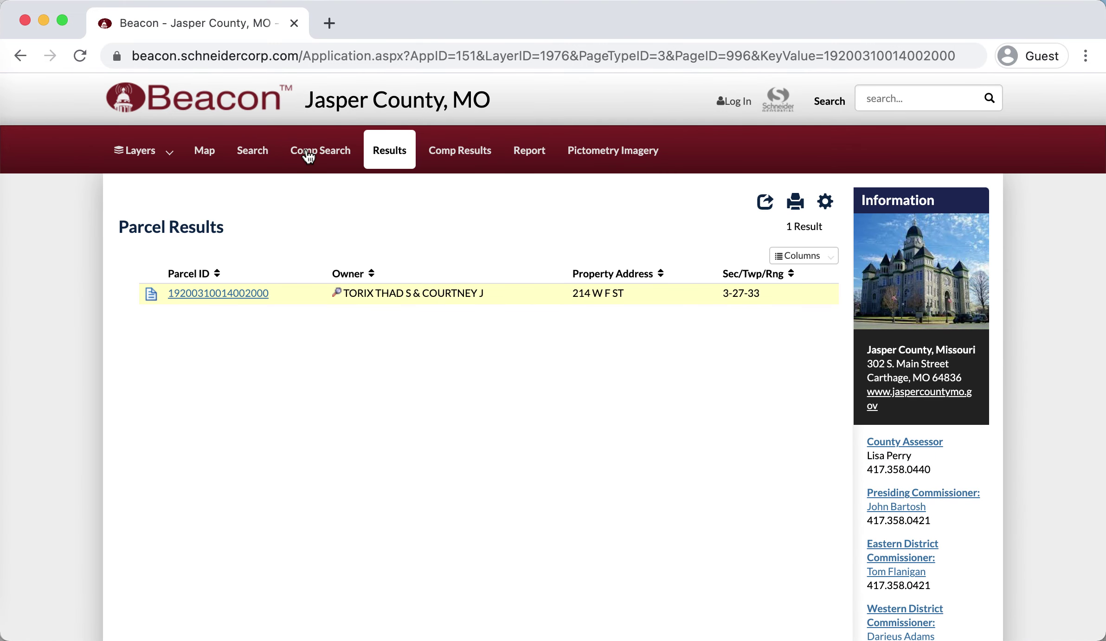
{"action": "left_click", "coordinate": [212, 297]}
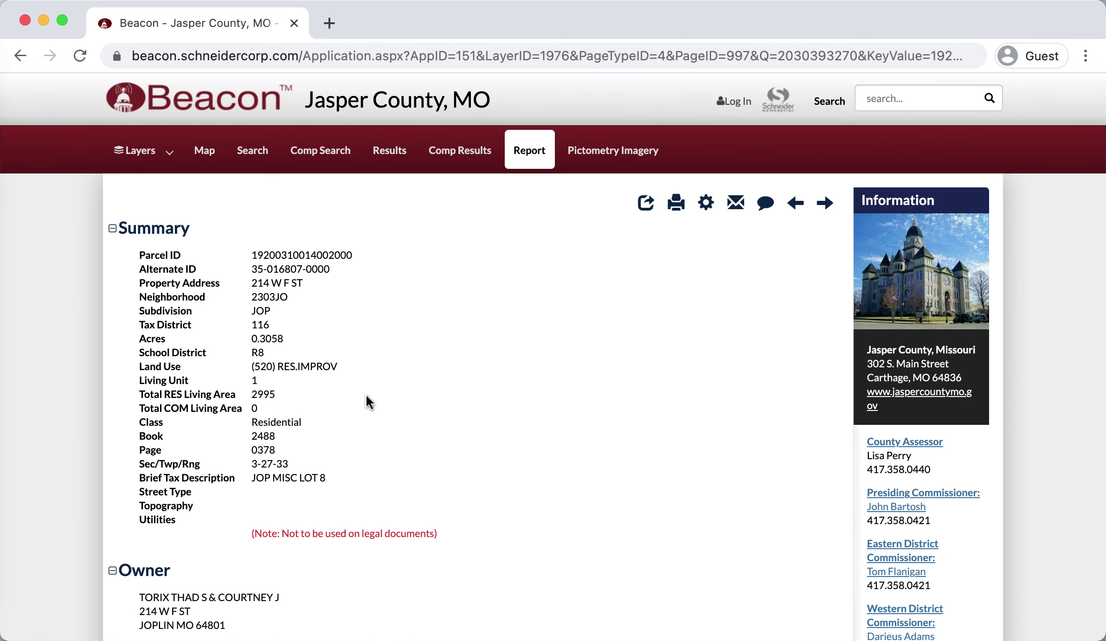
{"action": "scroll", "coordinate": [368, 402], "scroll_direction": "down", "scroll_amount": 1}
{"action": "scroll", "coordinate": [369, 402], "scroll_direction": "up", "scroll_amount": 1}
{"action": "scroll", "coordinate": [343, 407], "scroll_direction": "down", "scroll_amount": 10}
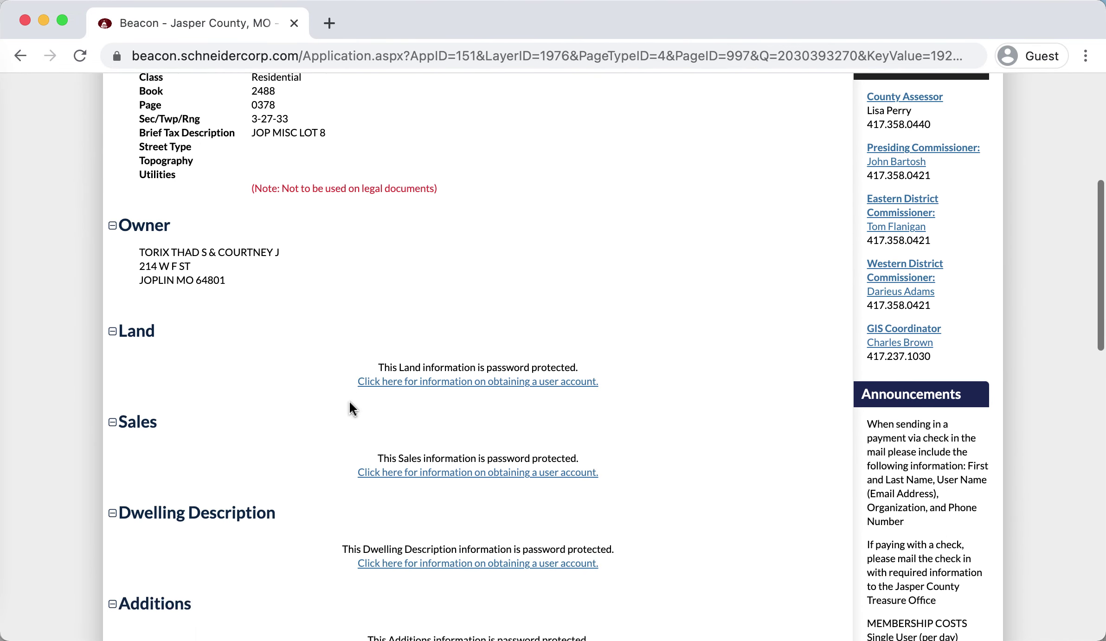
{"action": "scroll", "coordinate": [353, 408], "scroll_direction": "up", "scroll_amount": 10}
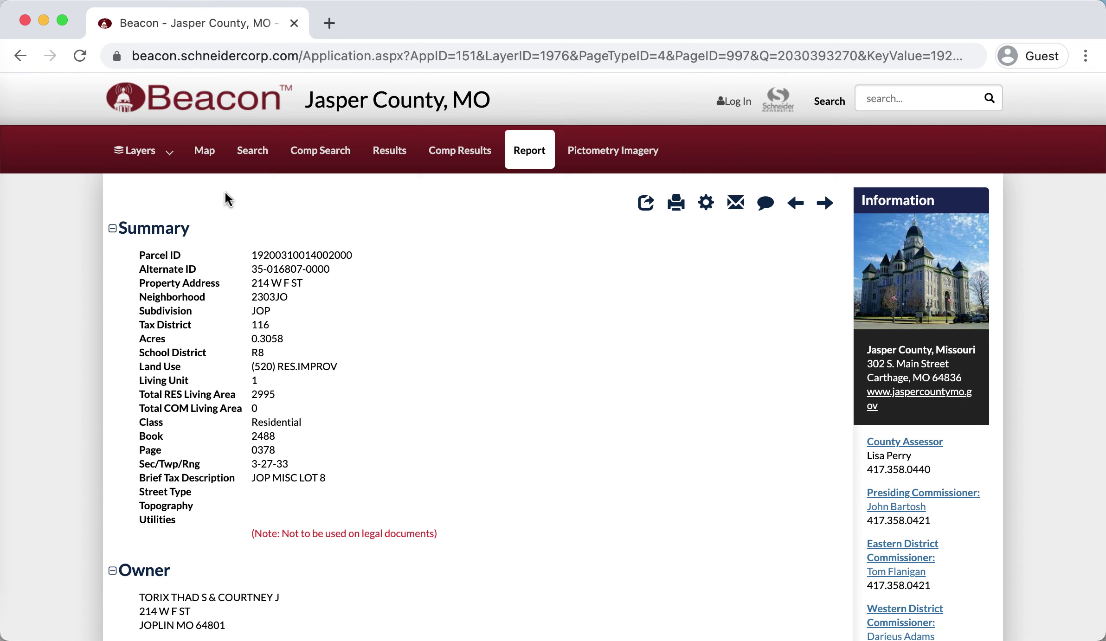
- Go back to the Map view showing the parcel outlined on aerial imagery
{"action": "left_click", "coordinate": [204, 153]}
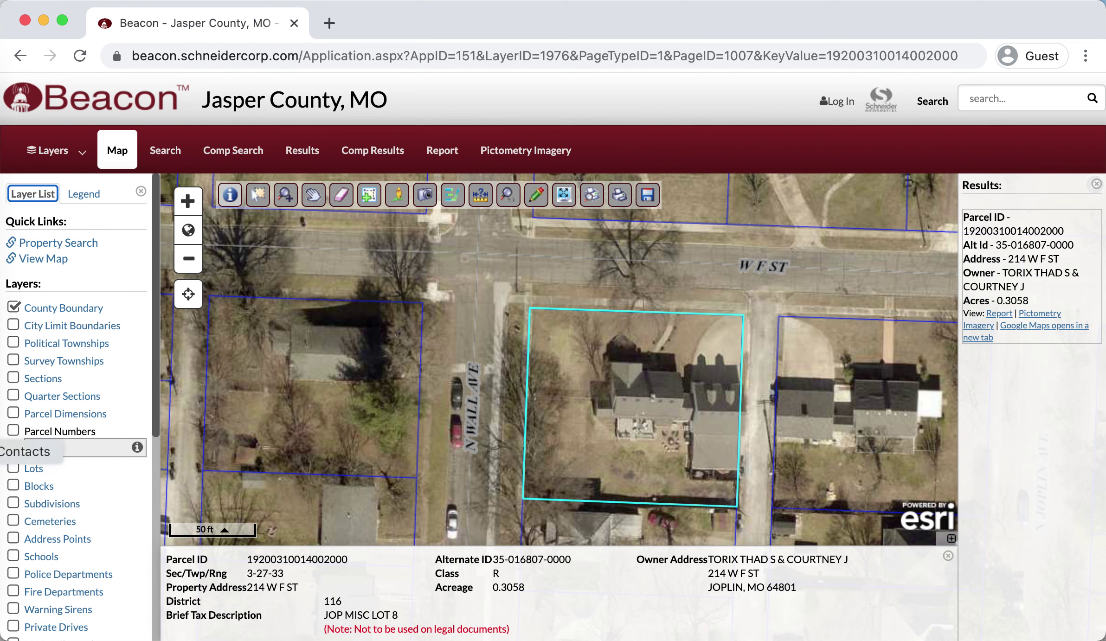
{"action": "left_click", "coordinate": [1, 532]}
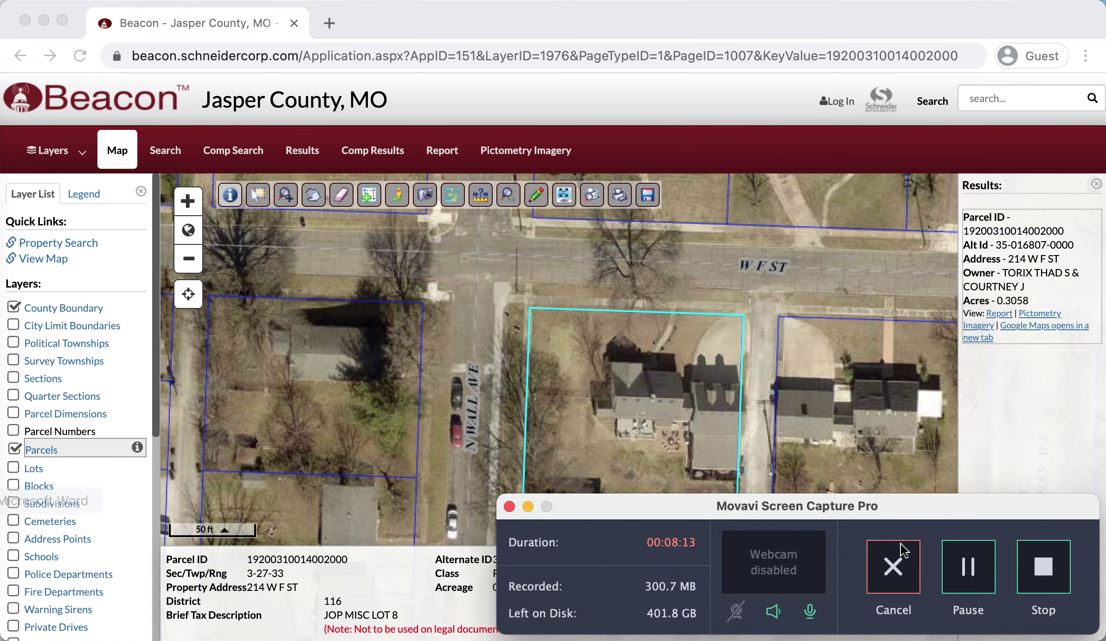